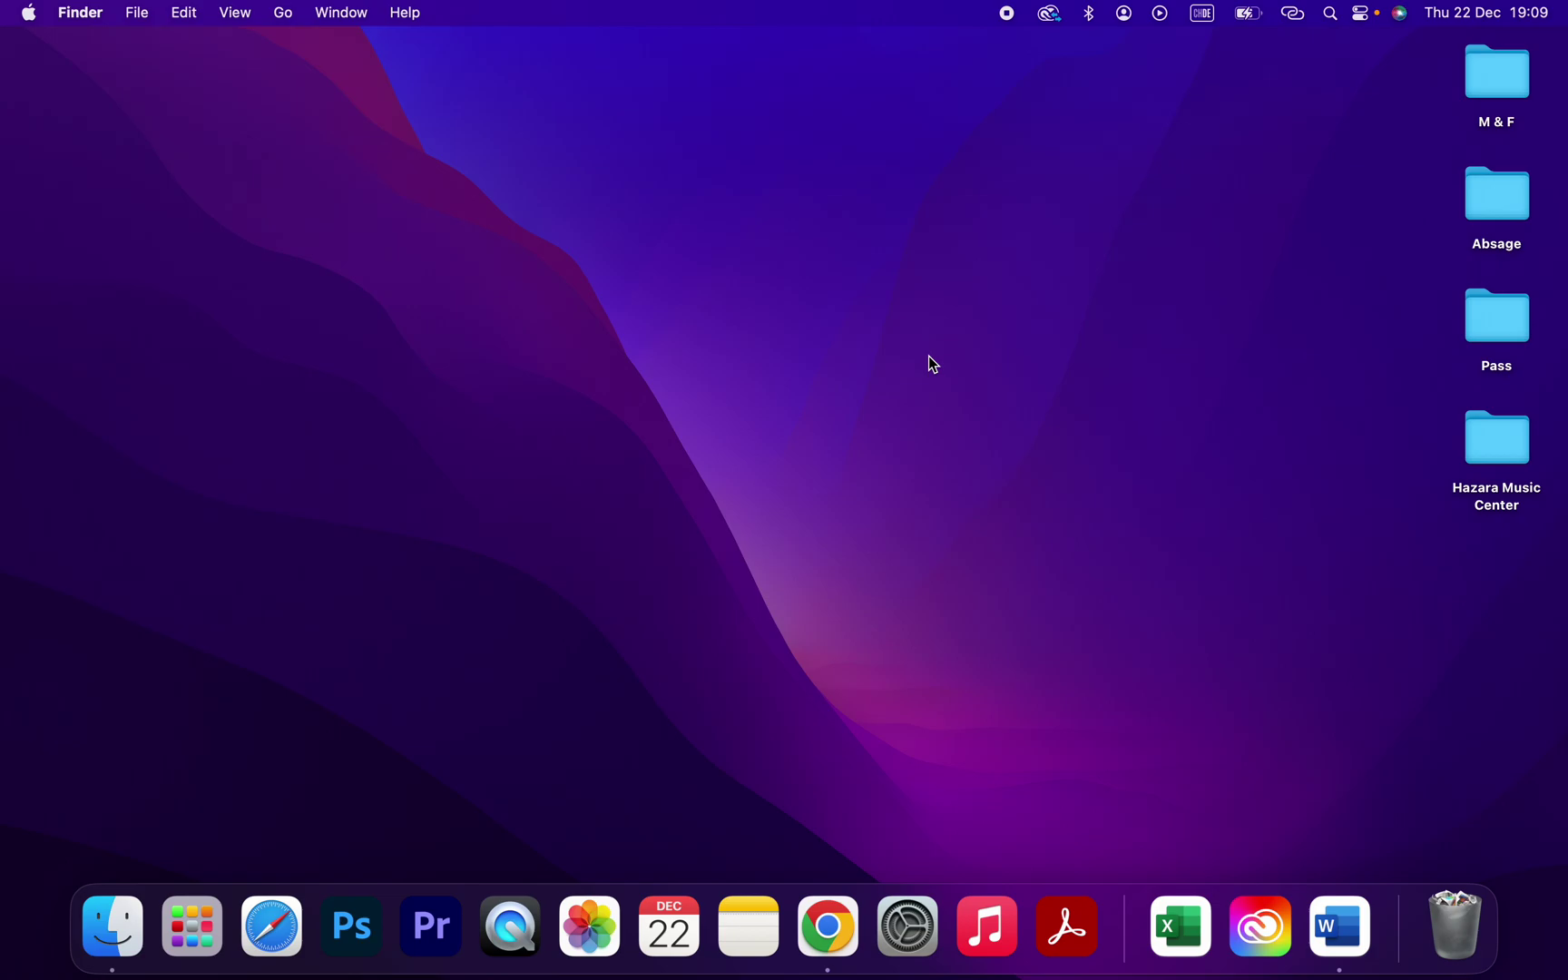
Launch Chrome and search Google for 'displaylink manager mac'.
click(829, 928)
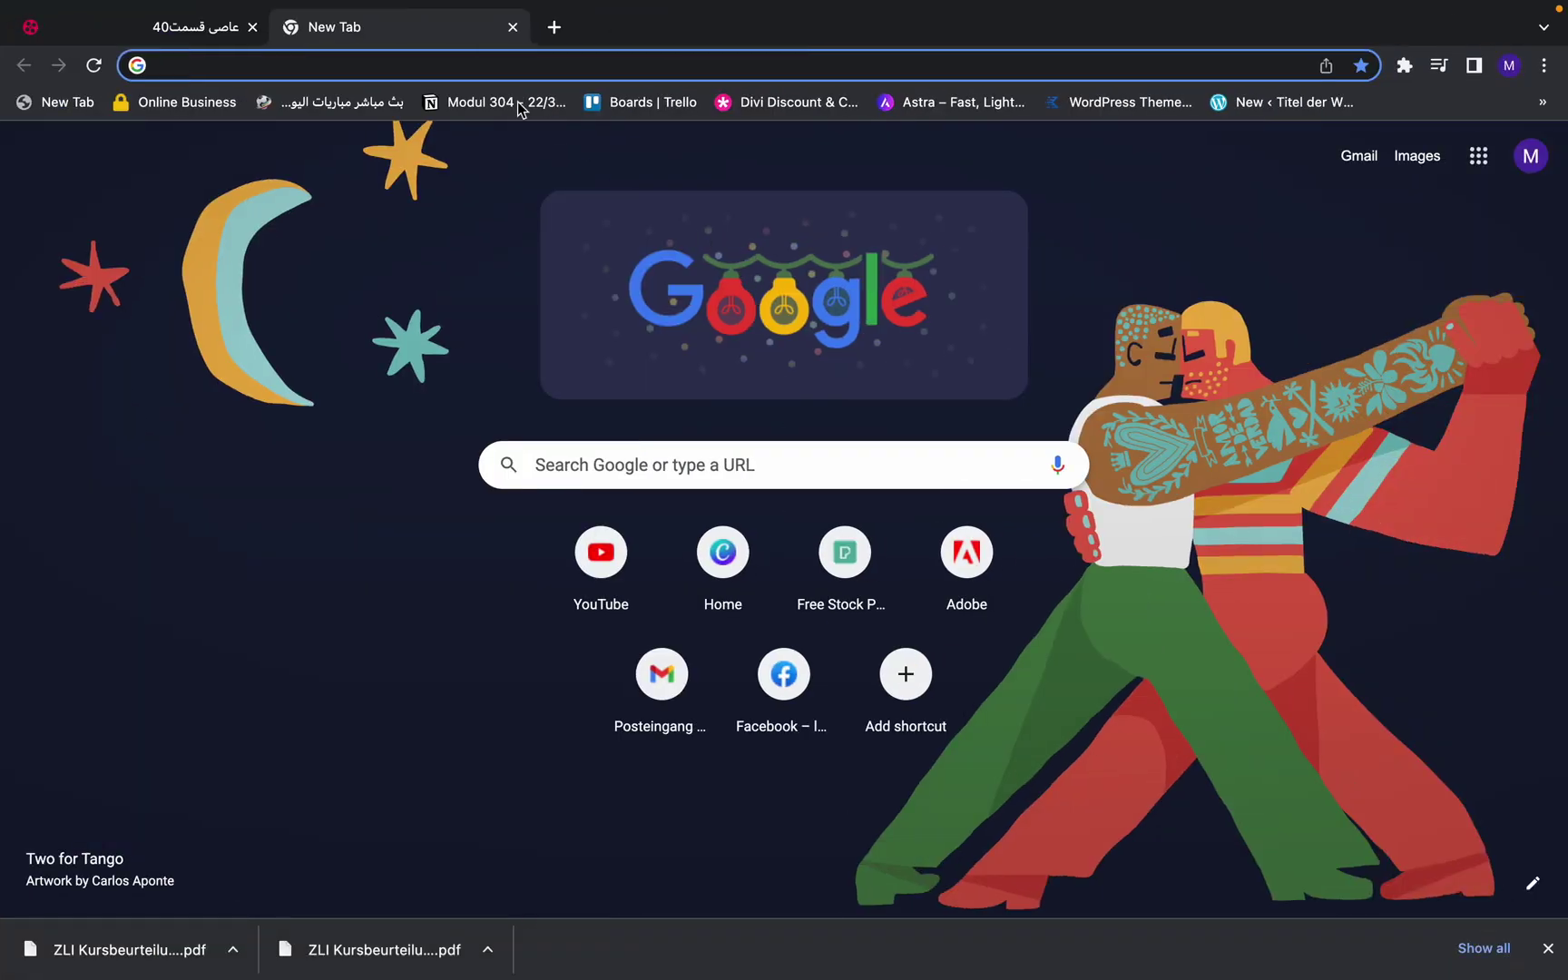
text(d)
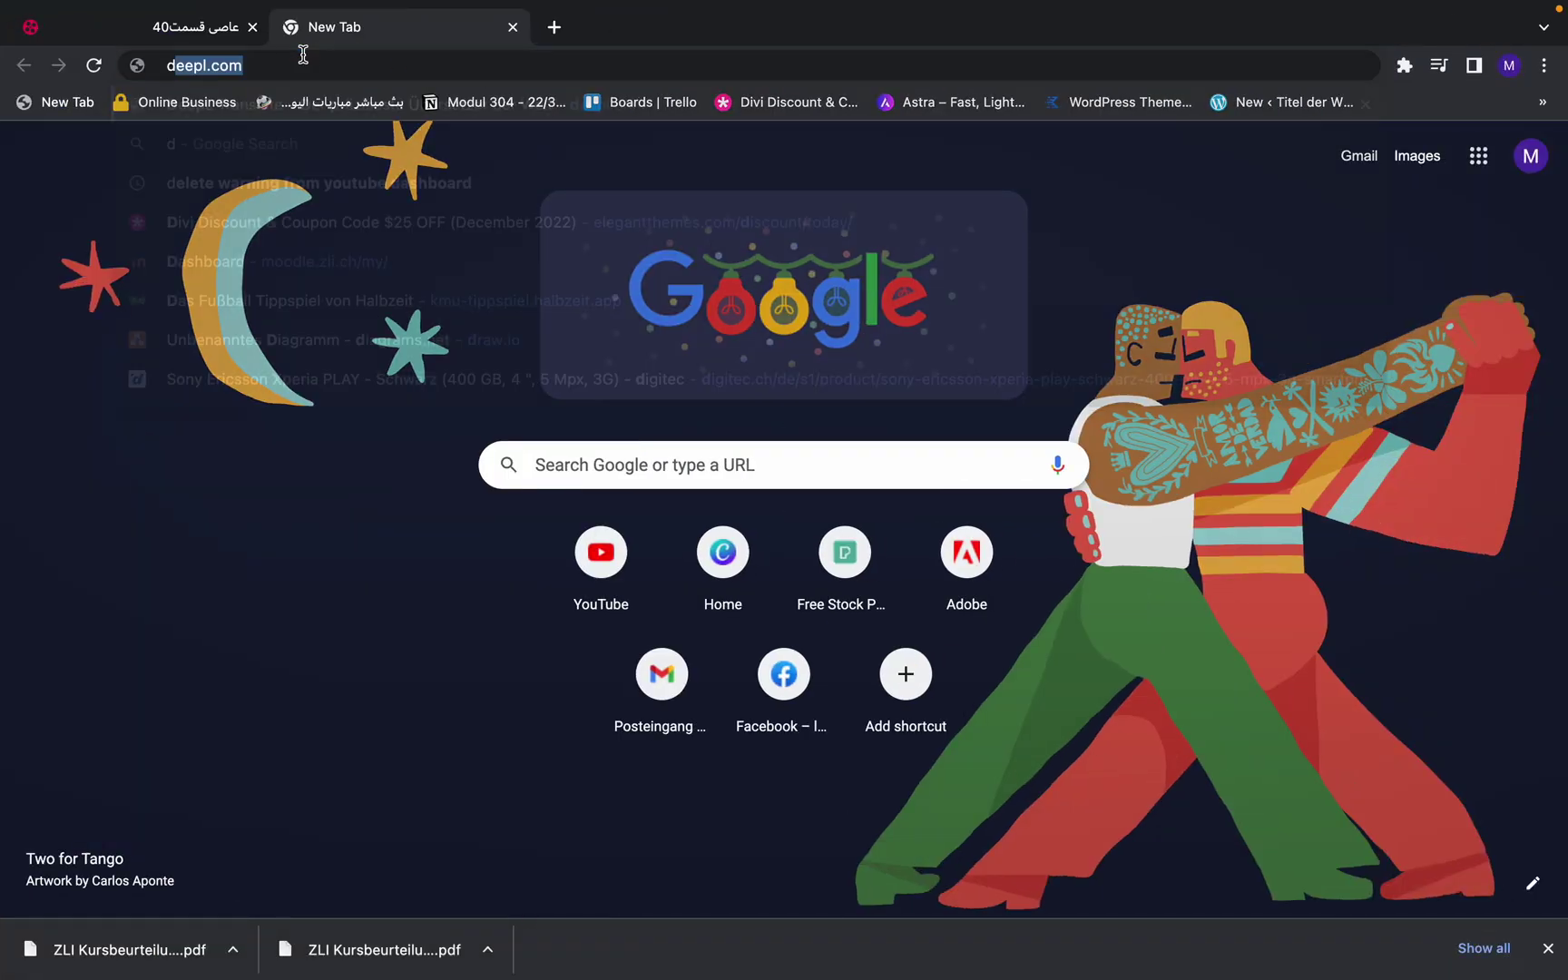
text(isplayli)
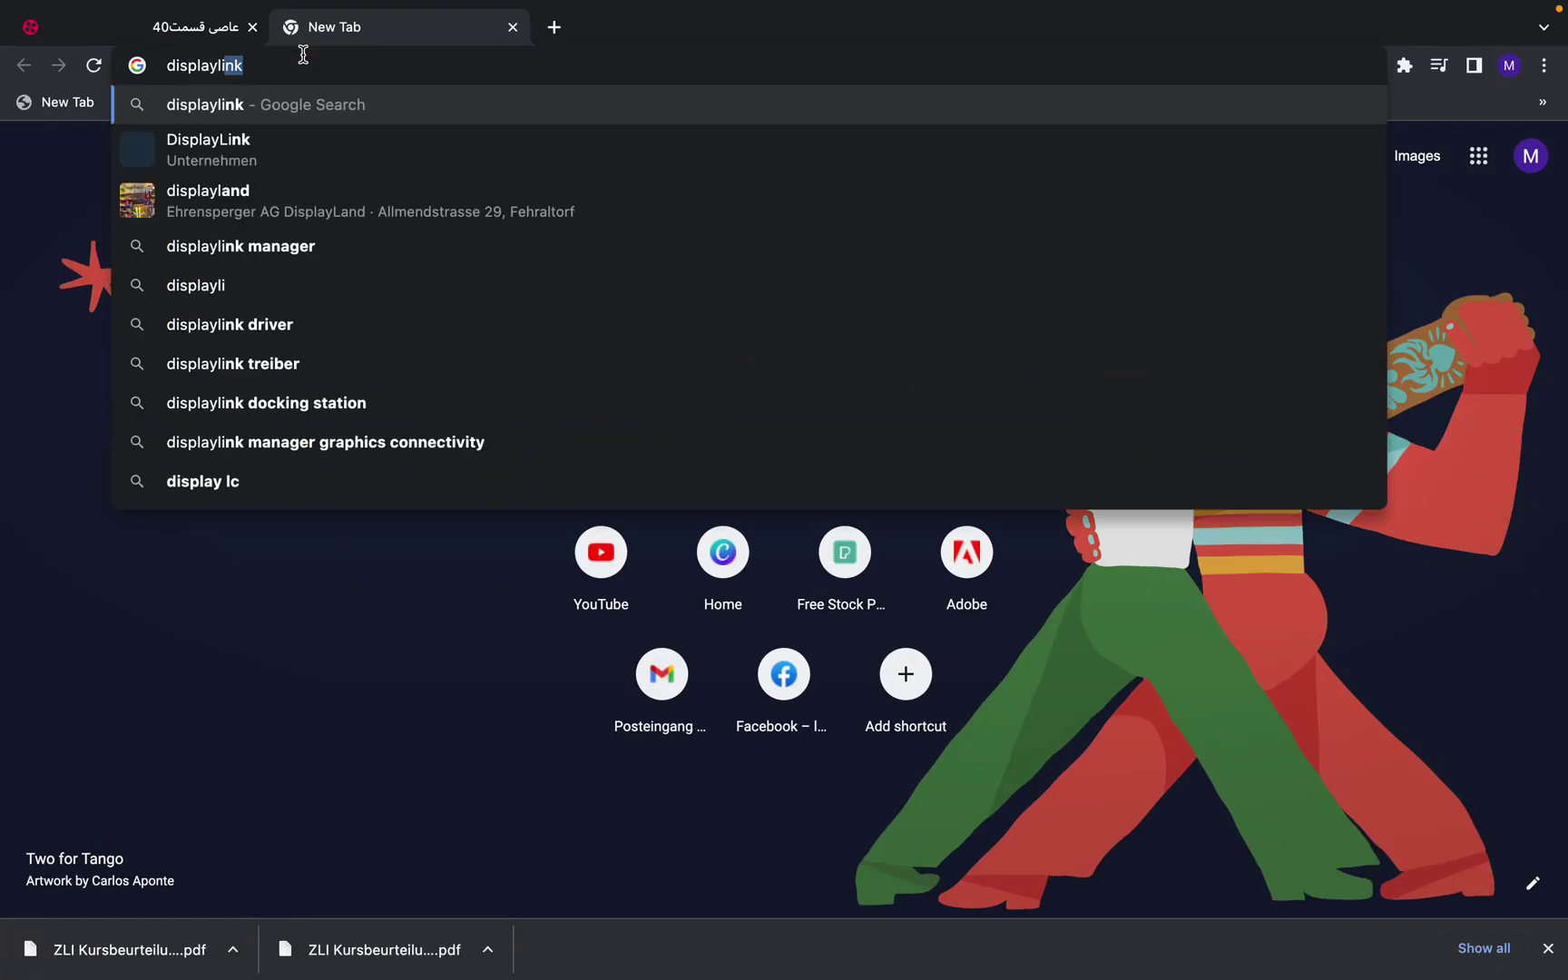
text(nk ma)
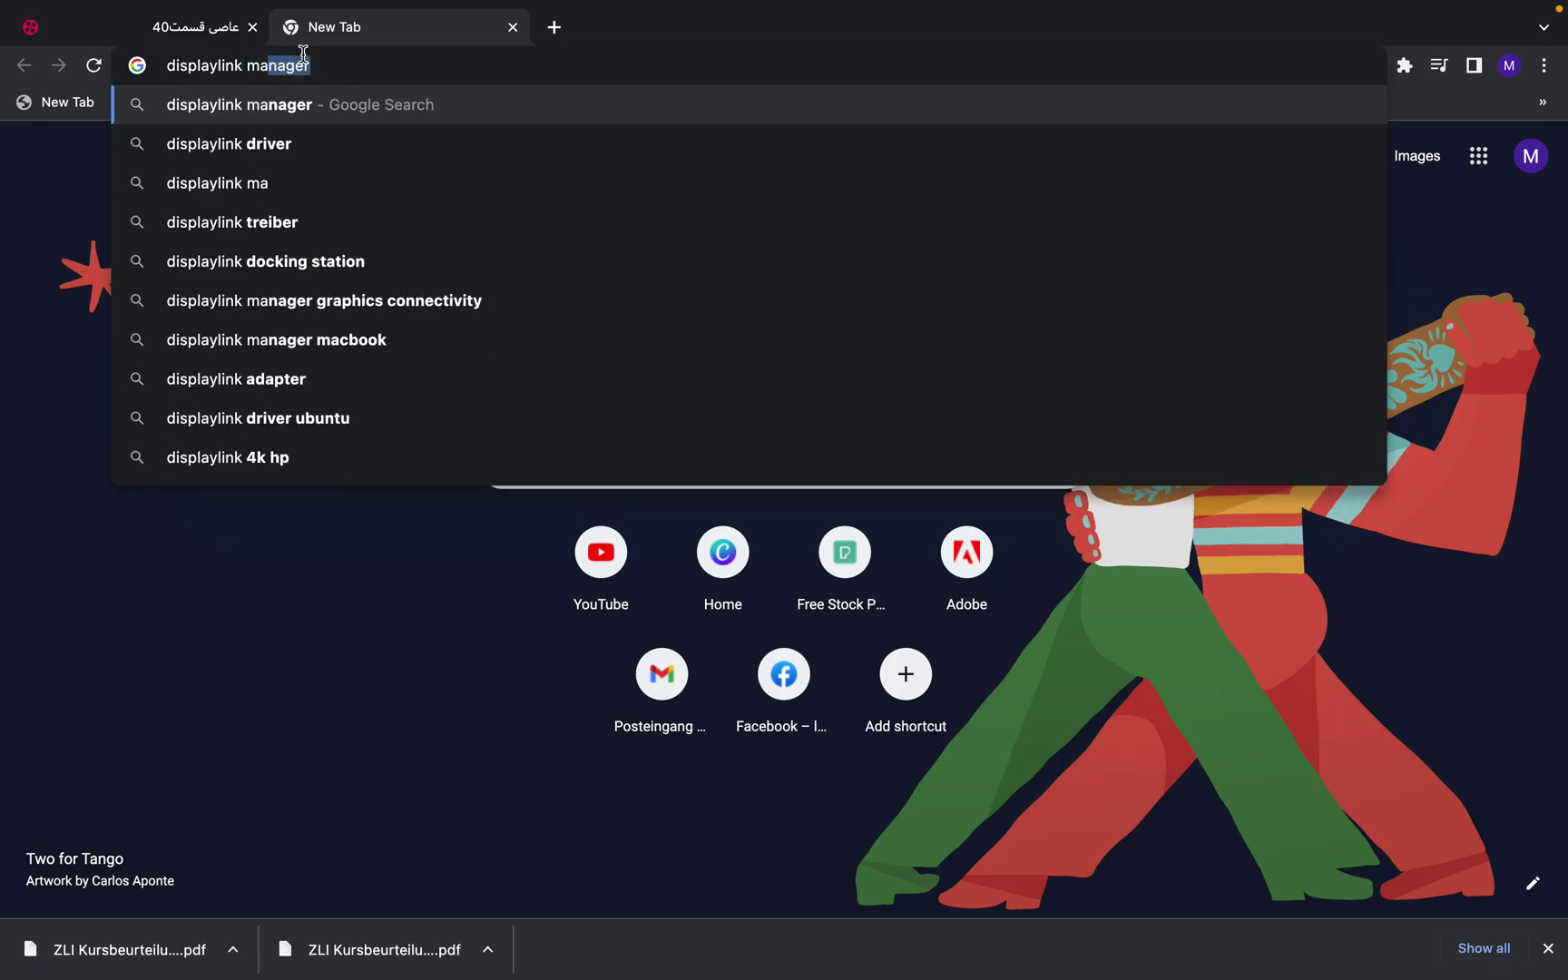
text(nga)
key(BackSpace)
key(BackSpace)
text(ager )
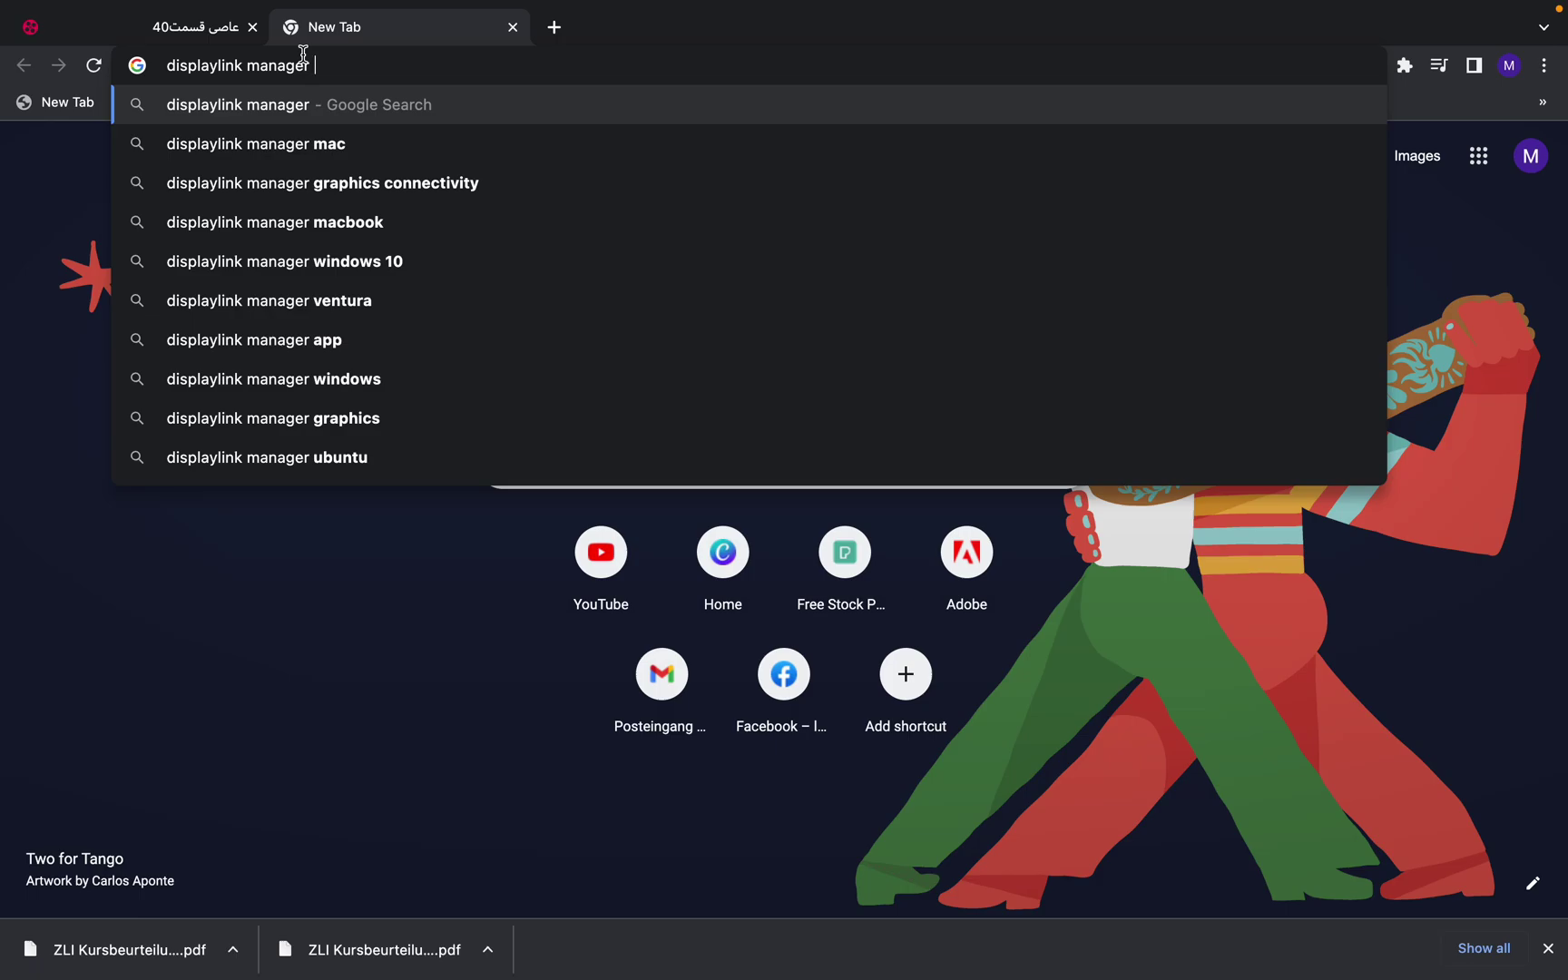
text(mac)
key(Return)
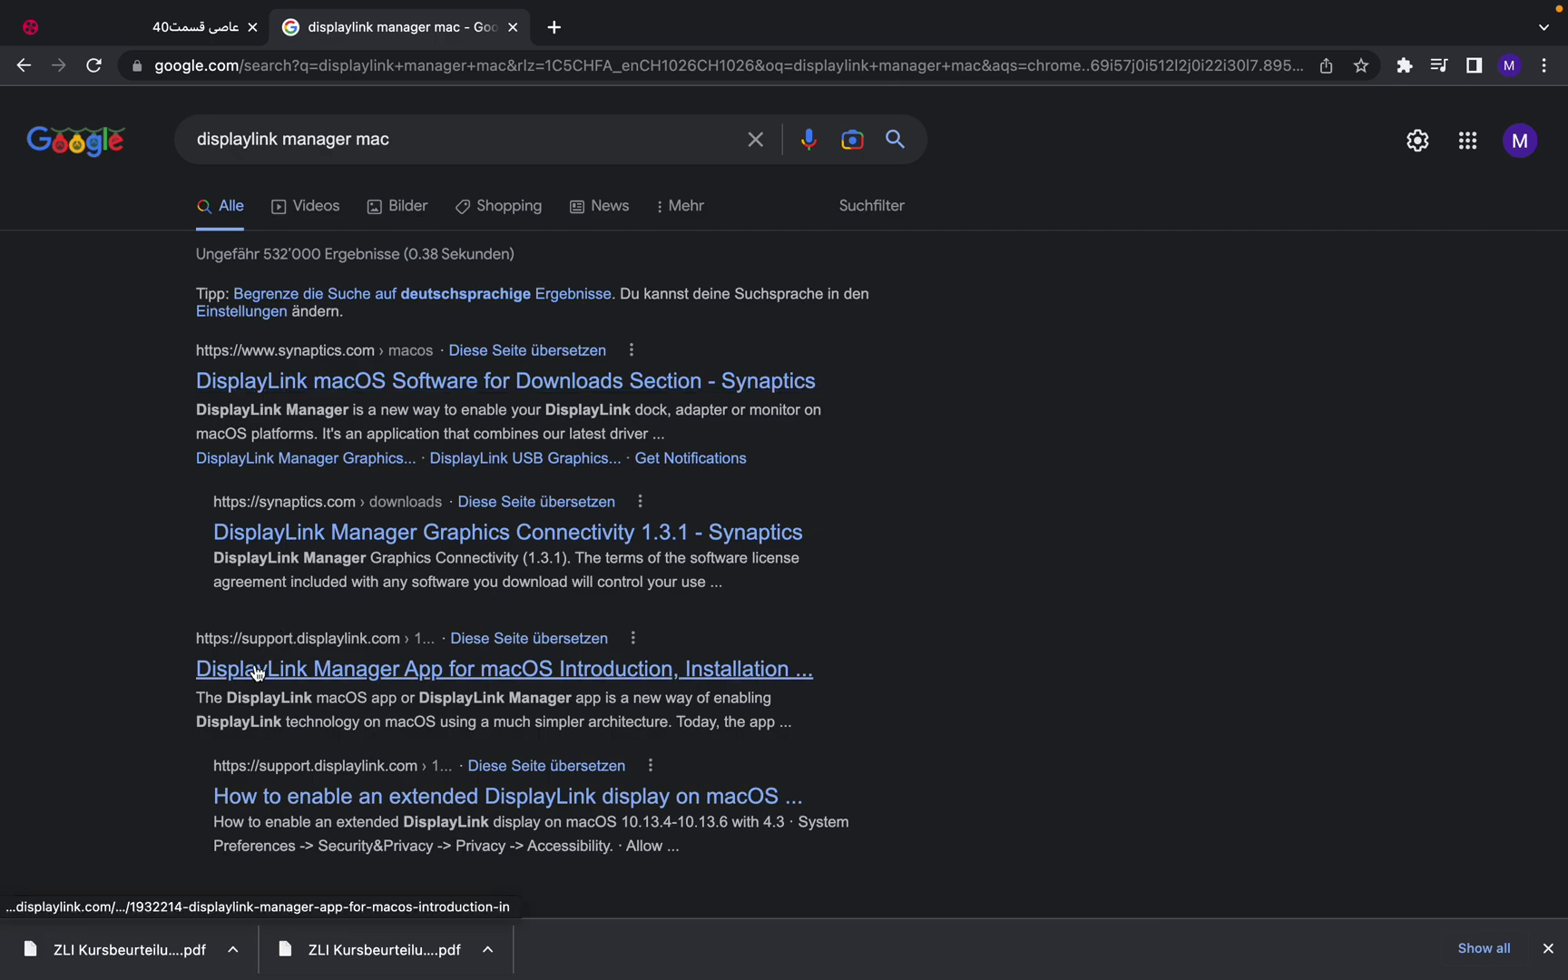
scroll(279, 654, down, 1)
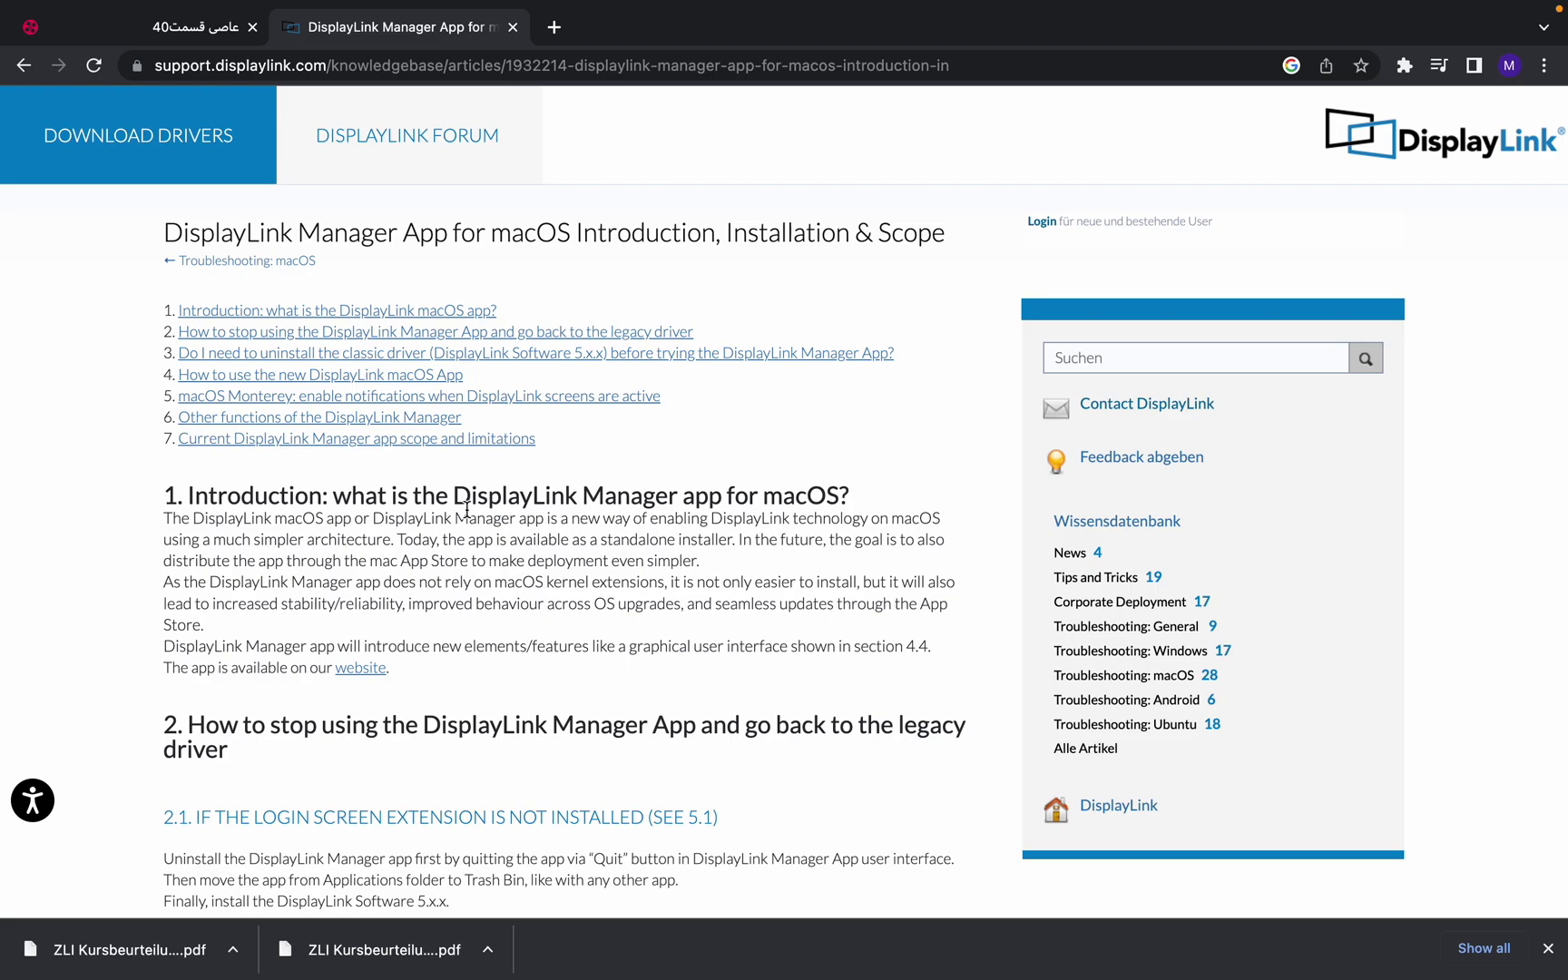
scroll(502, 847, down, 5)
scroll(502, 847, down, 3)
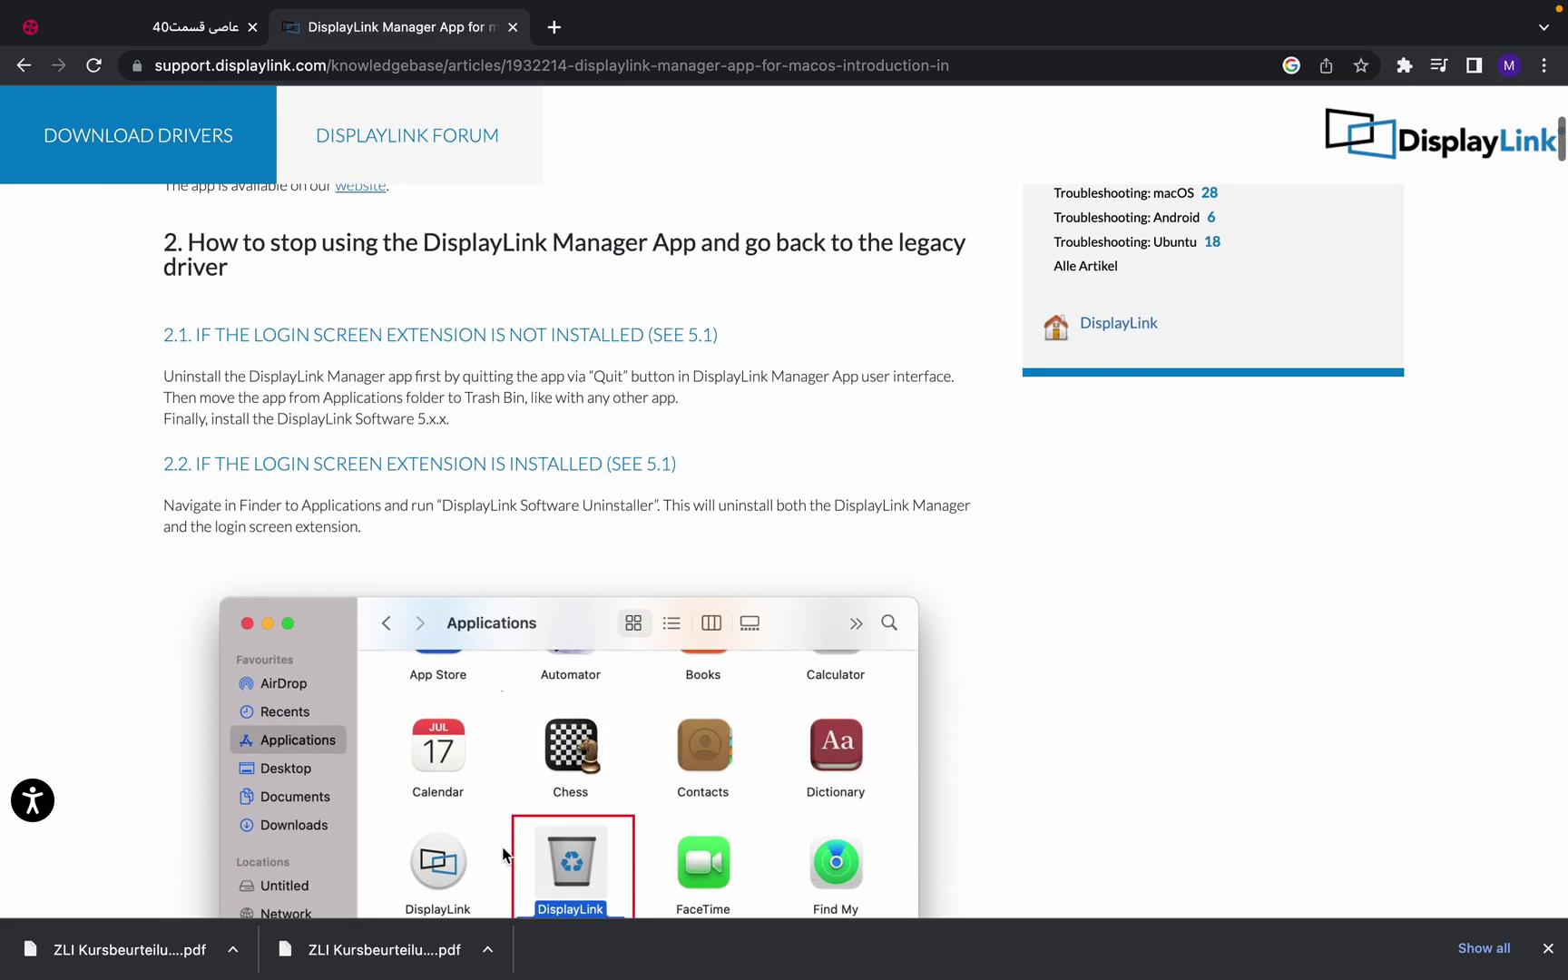
scroll(503, 847, down, 4)
scroll(503, 847, down, 4)
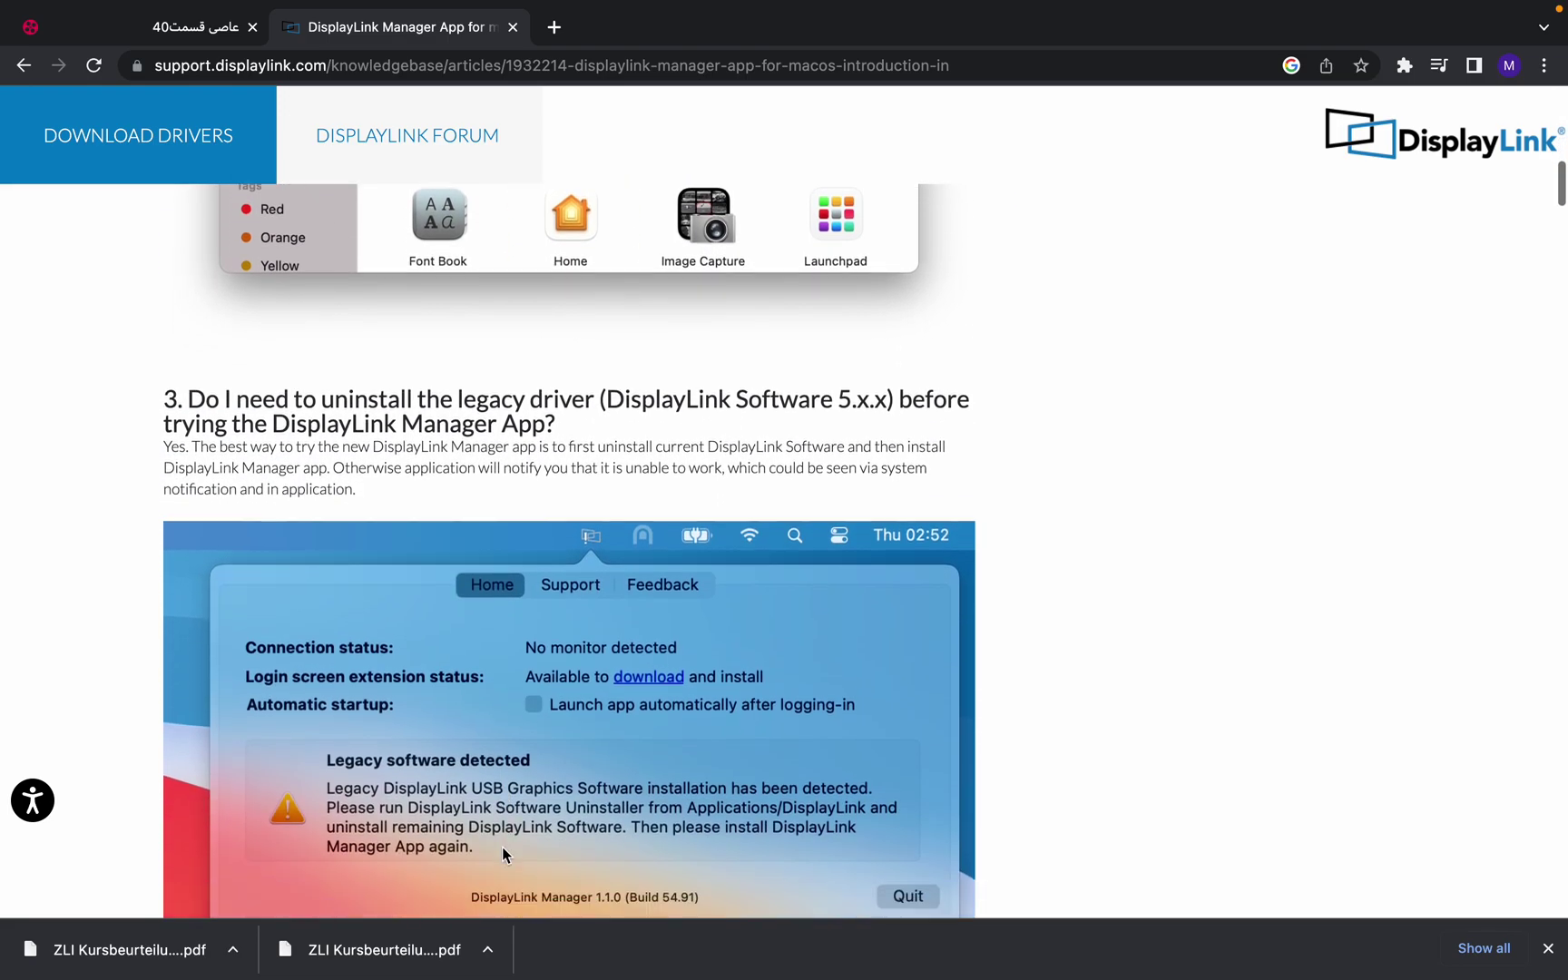
scroll(503, 846, down, 3)
scroll(502, 847, down, 4)
scroll(501, 845, down, 4)
scroll(502, 846, down, 5)
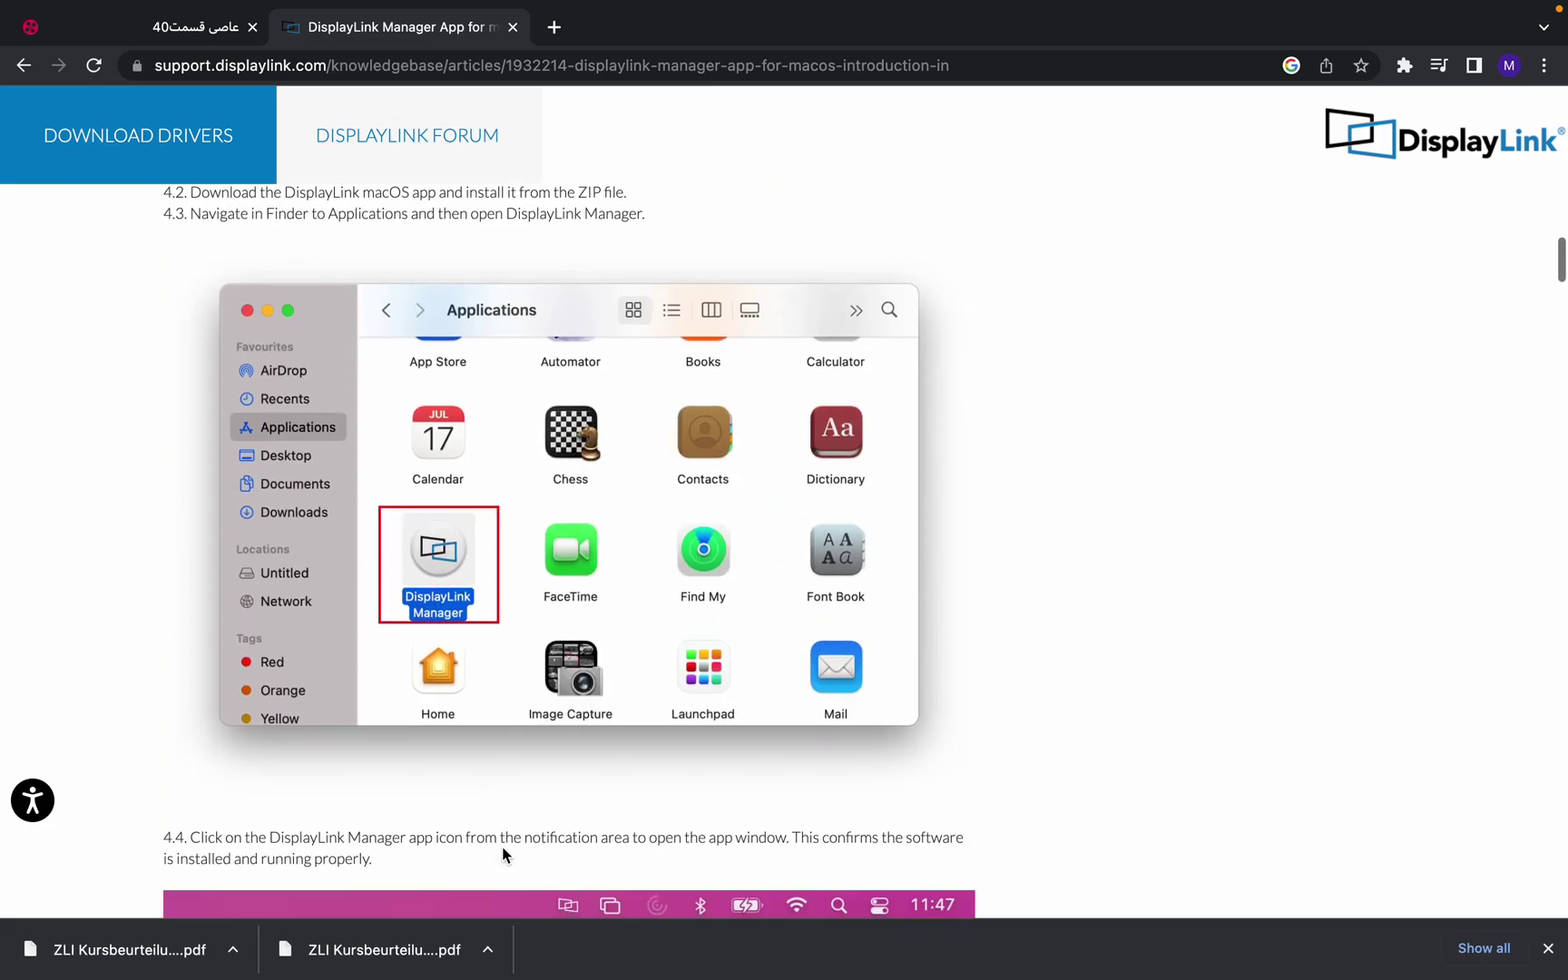
scroll(503, 847, down, 4)
scroll(501, 847, down, 3)
scroll(502, 847, down, 4)
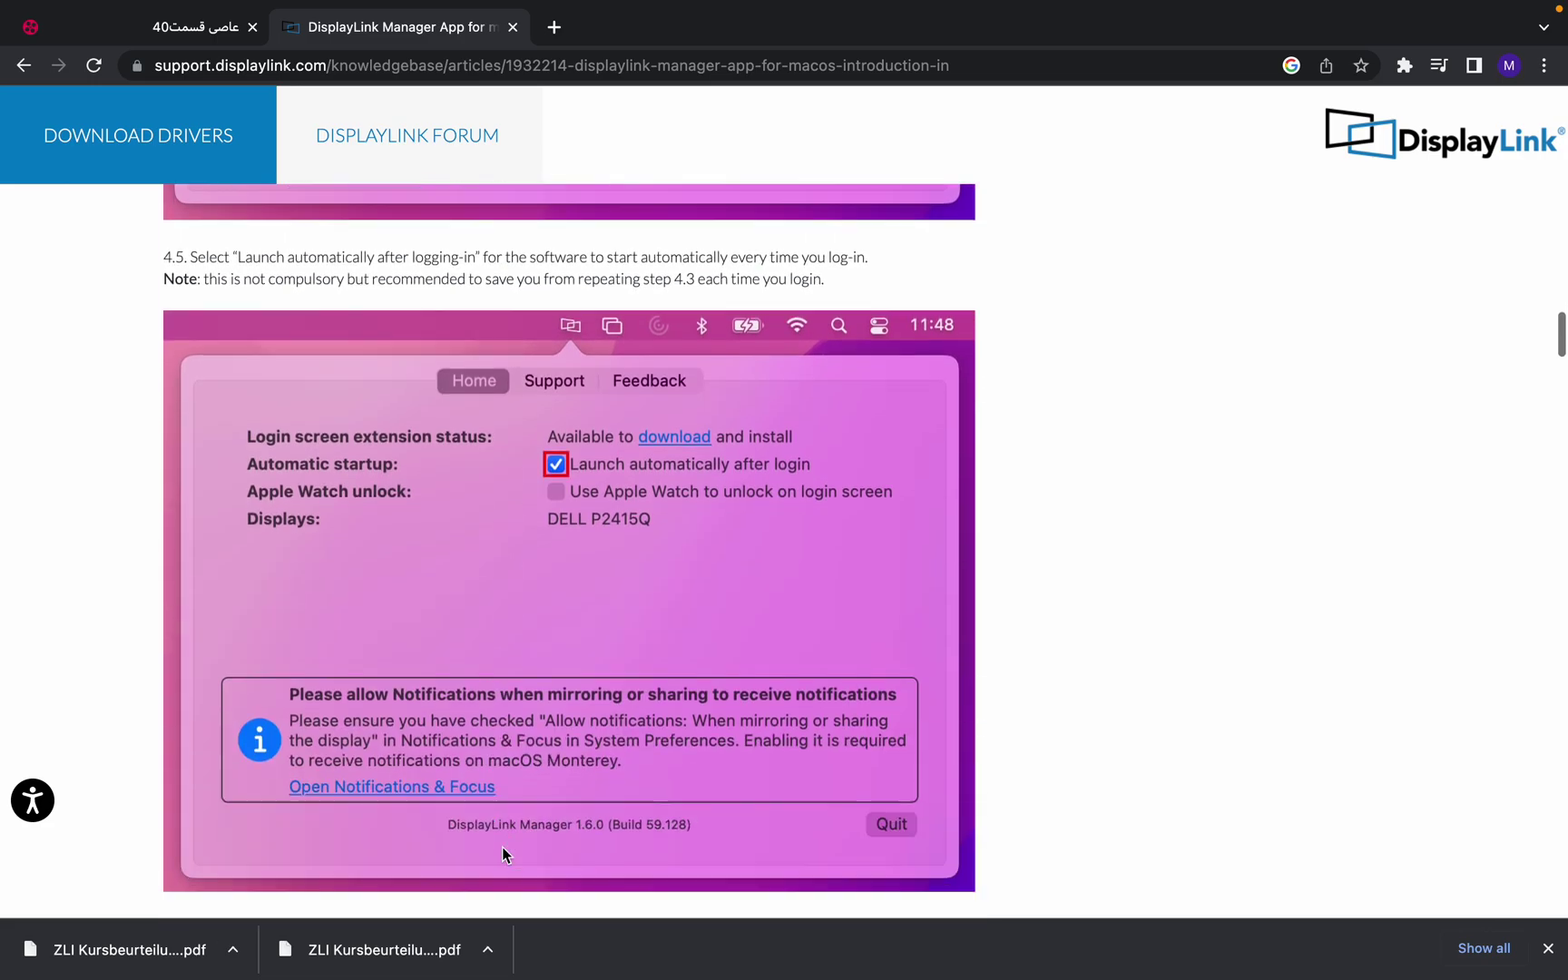
scroll(502, 846, down, 5)
scroll(503, 847, down, 2)
scroll(503, 847, up, 1)
scroll(502, 847, up, 15)
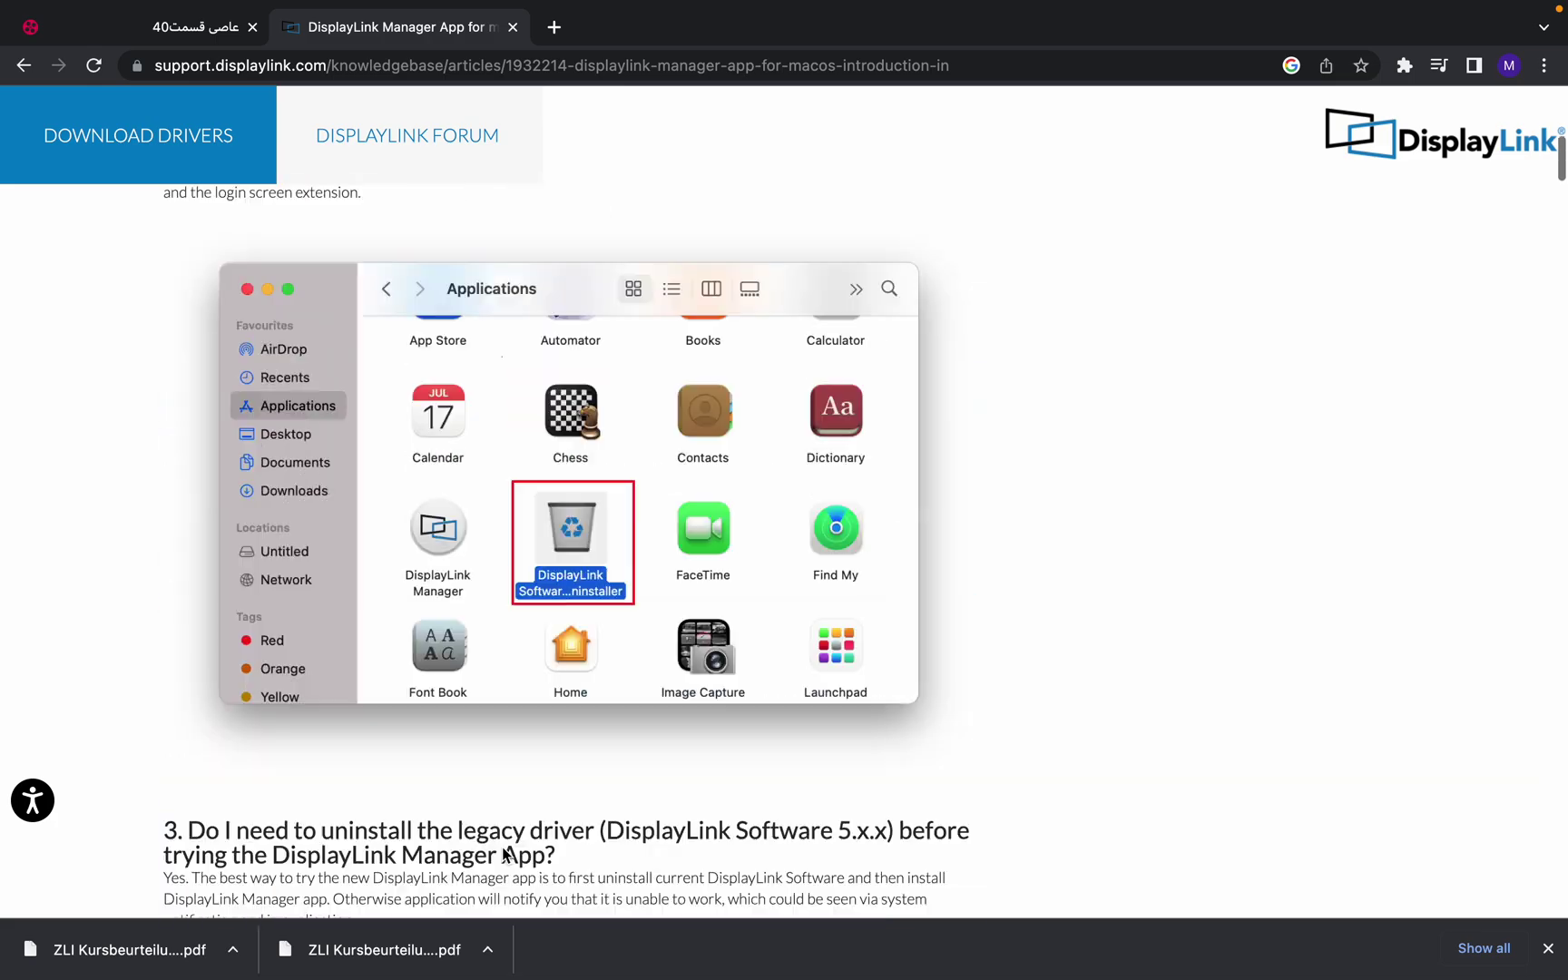
scroll(503, 847, up, 10)
scroll(503, 847, up, 3)
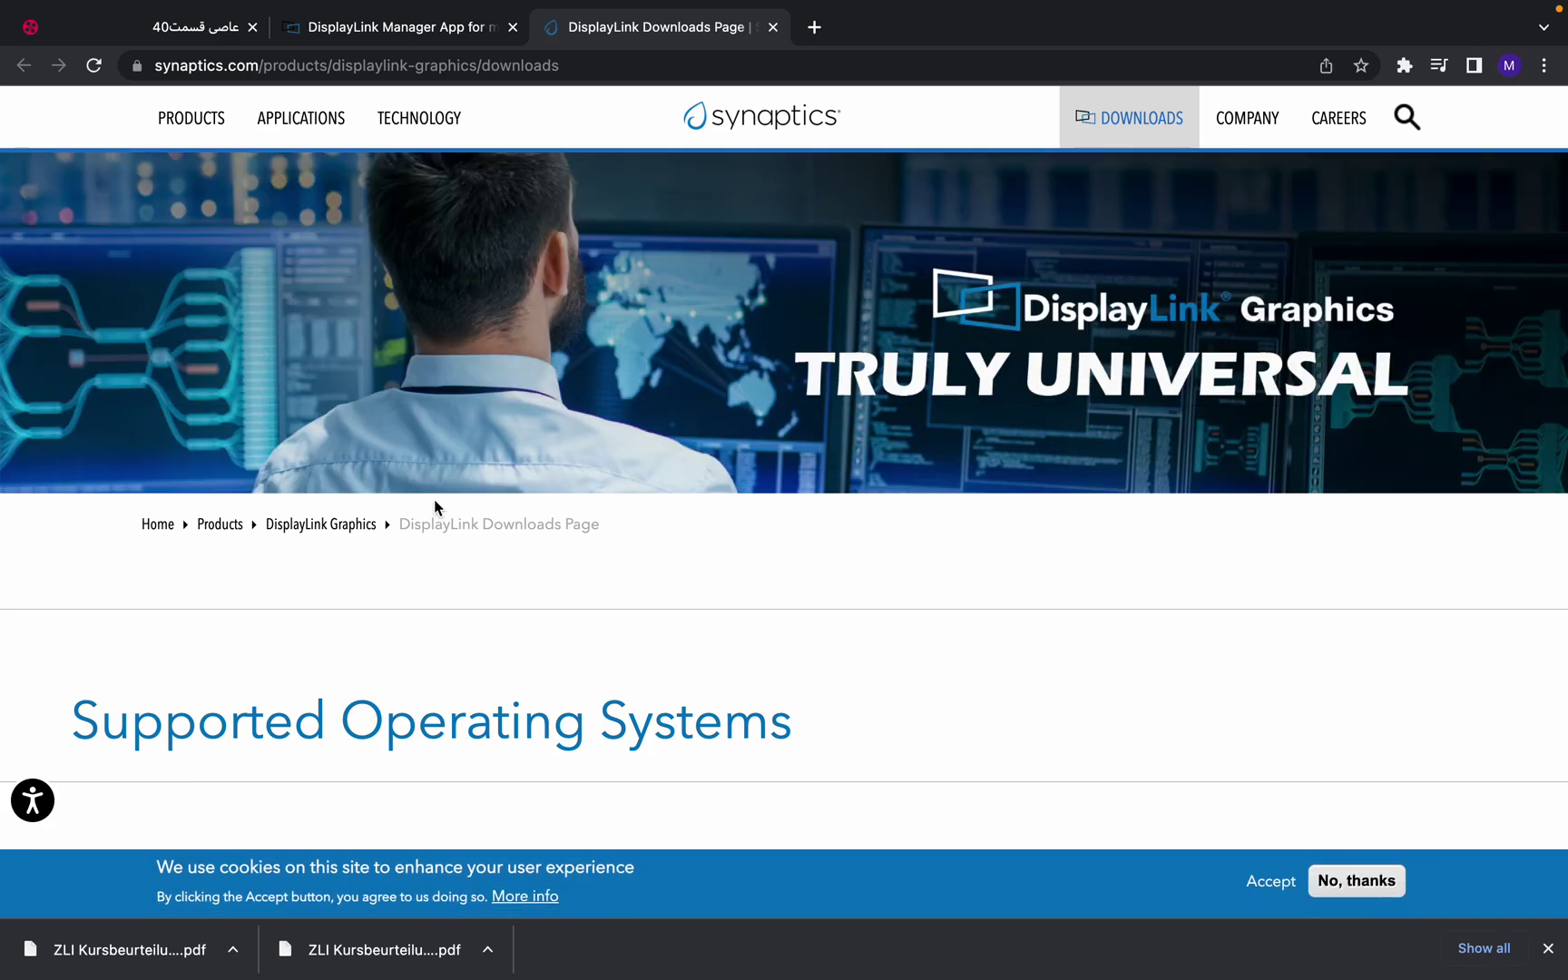
scroll(434, 498, down, 4)
scroll(434, 499, down, 4)
scroll(433, 506, down, 1)
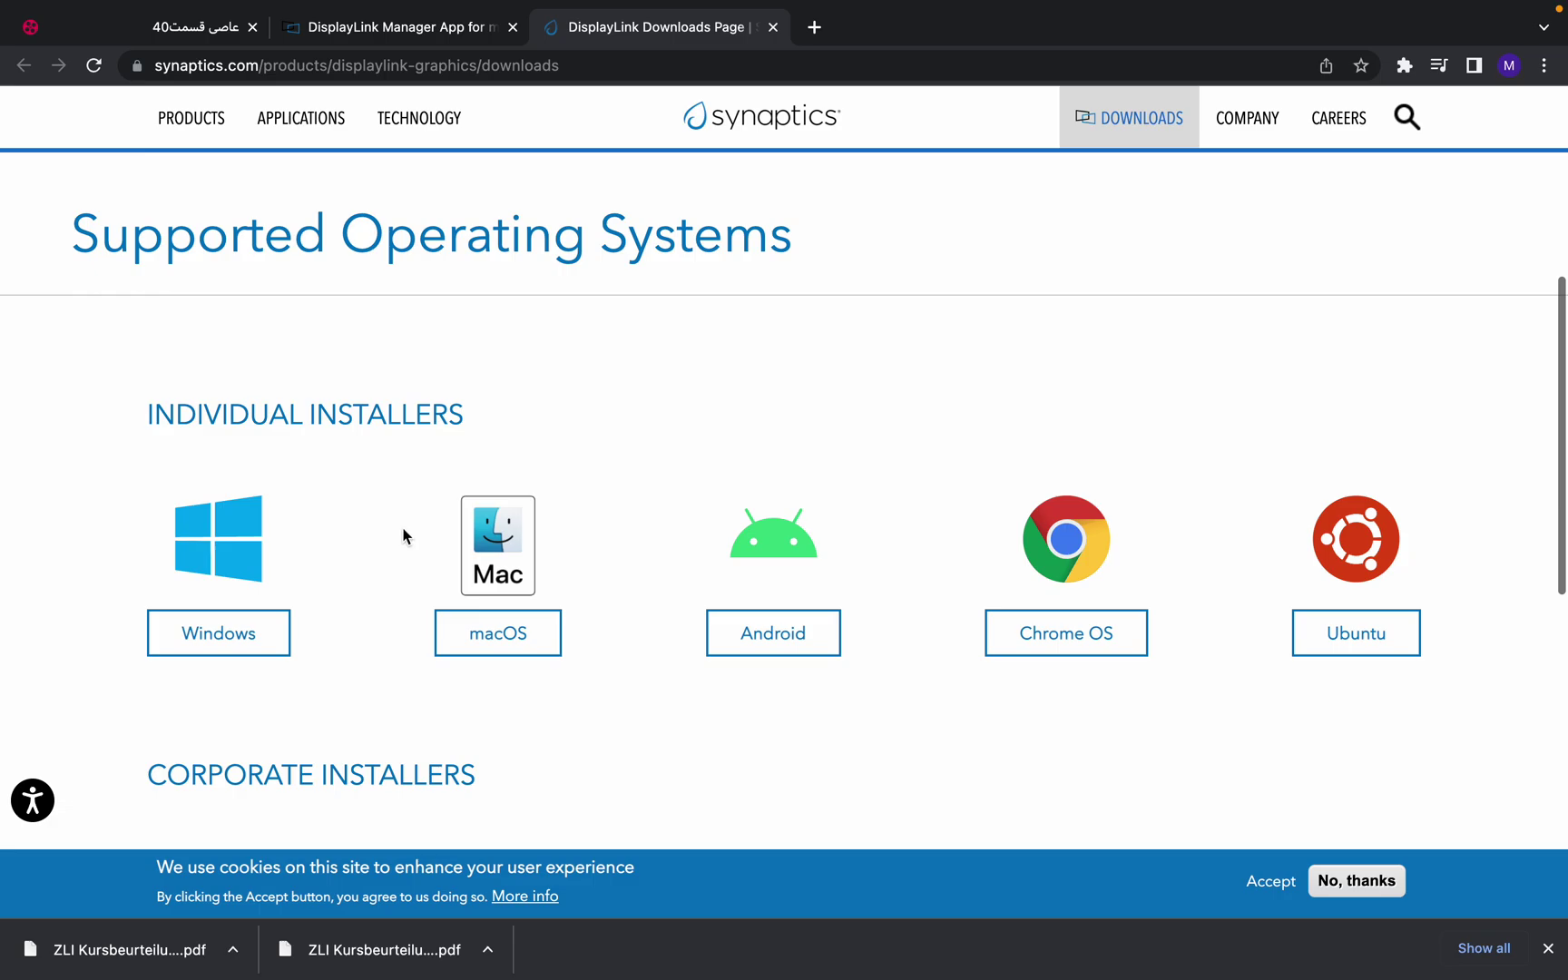
From Synaptics' macOS downloads, choose DisplayLink Manager Graphics Connectivity 1.8.
click(507, 640)
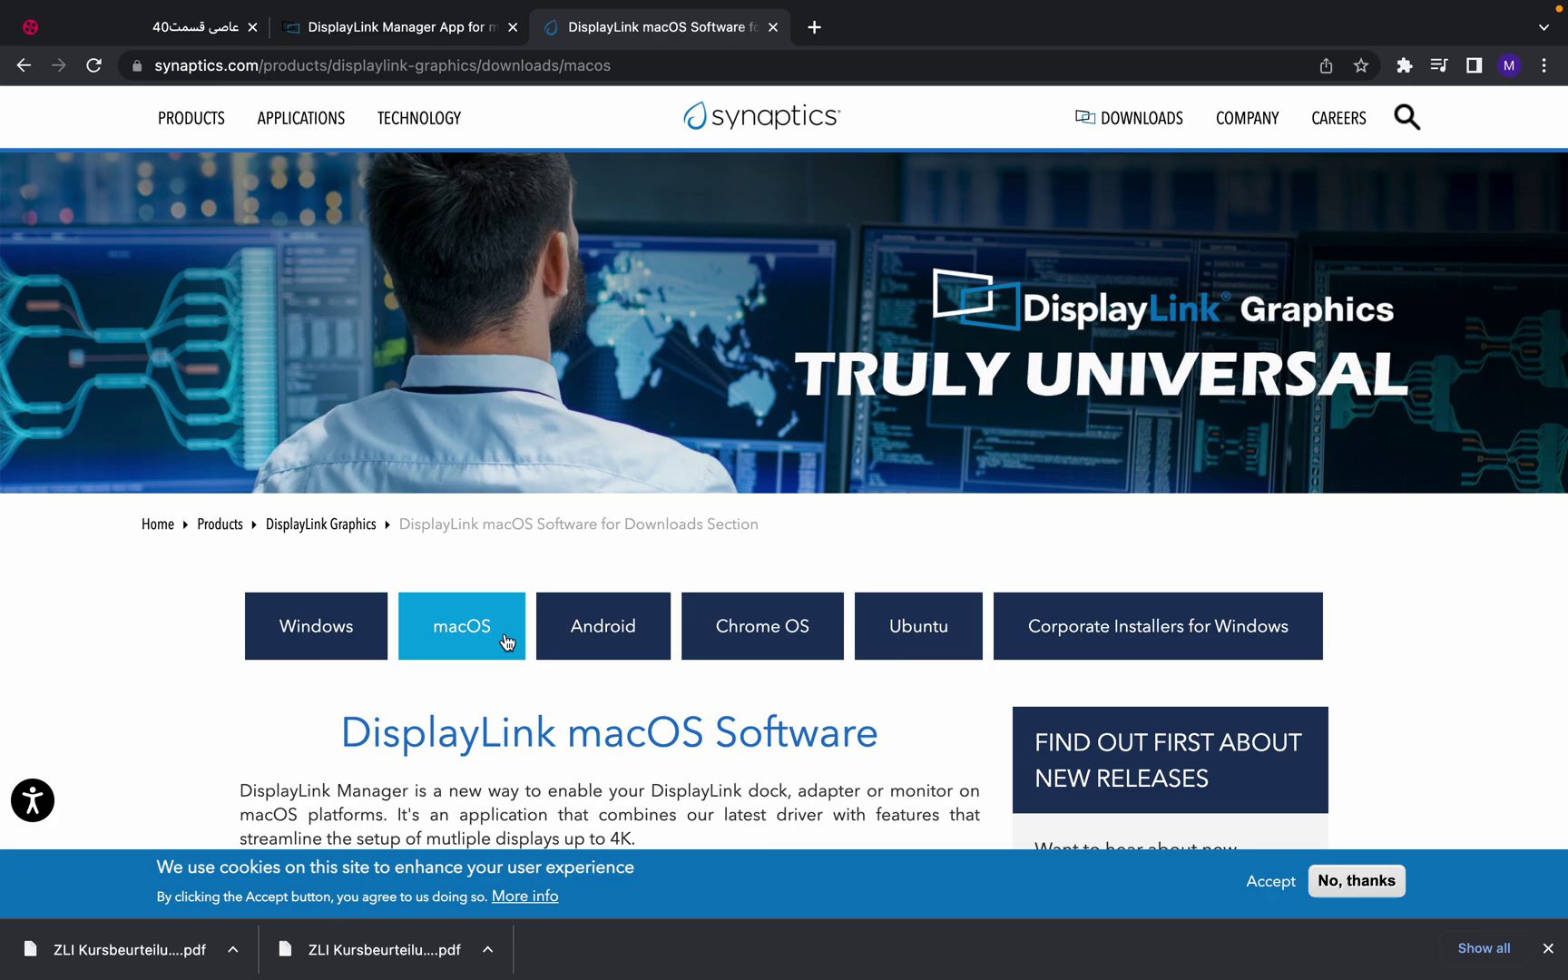
scroll(508, 640, down, 2)
scroll(508, 640, down, 2)
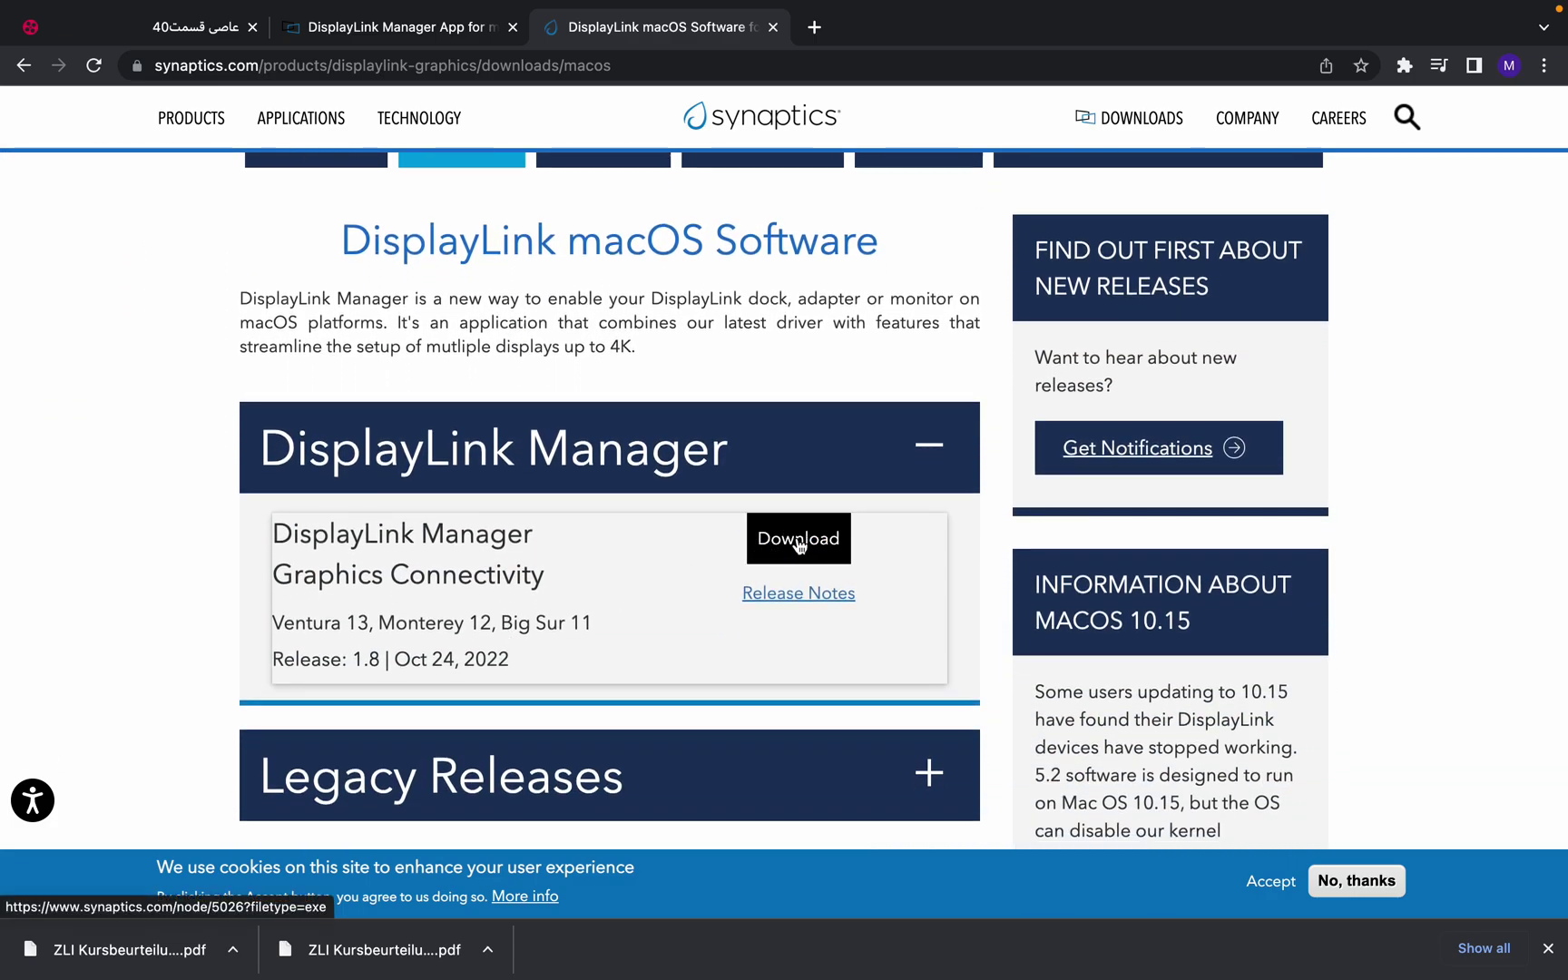
click(798, 544)
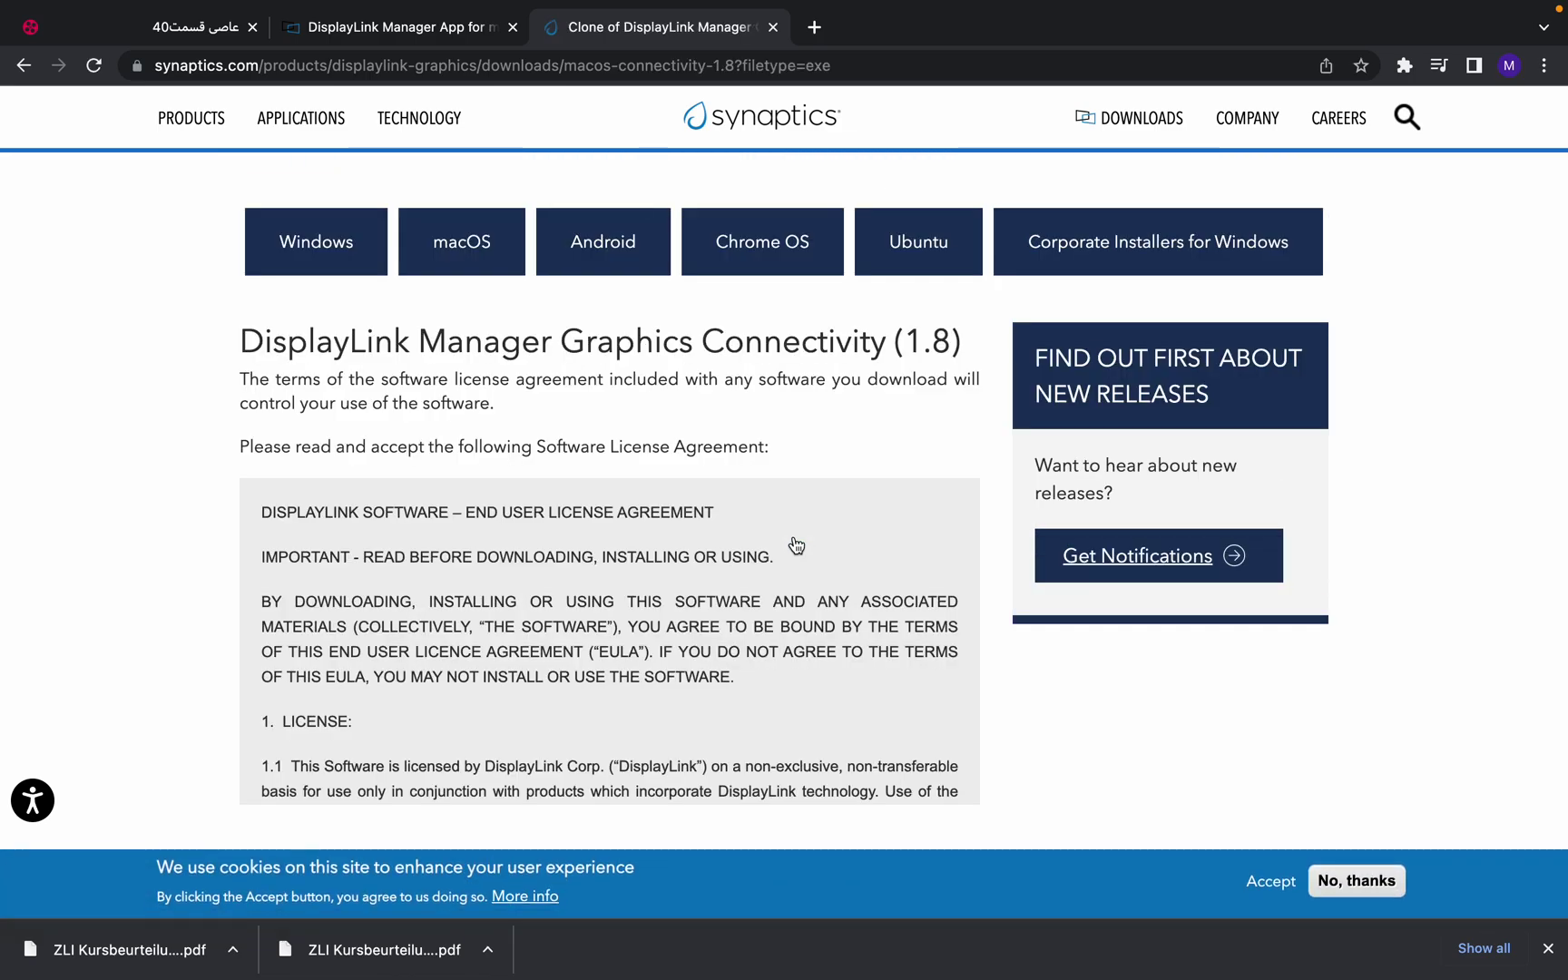
Decline the cookie notice, accept the licence, and open the downloaded DisplayLink Manager .pkg.
click(1345, 890)
scroll(662, 638, down, 3)
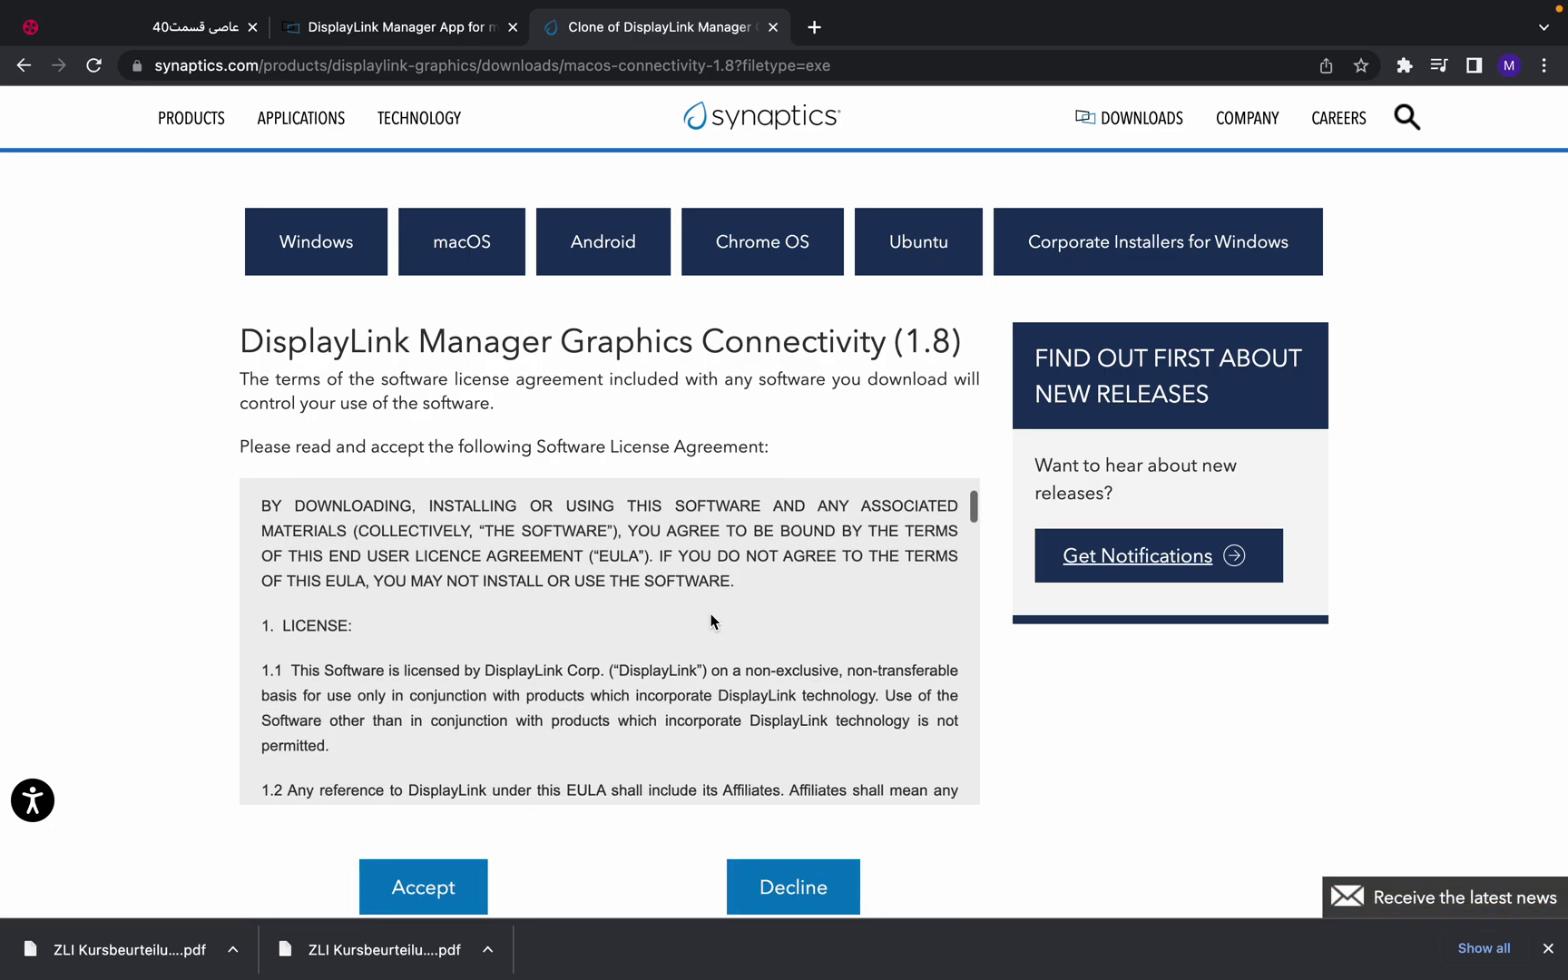
scroll(456, 794, down, 2)
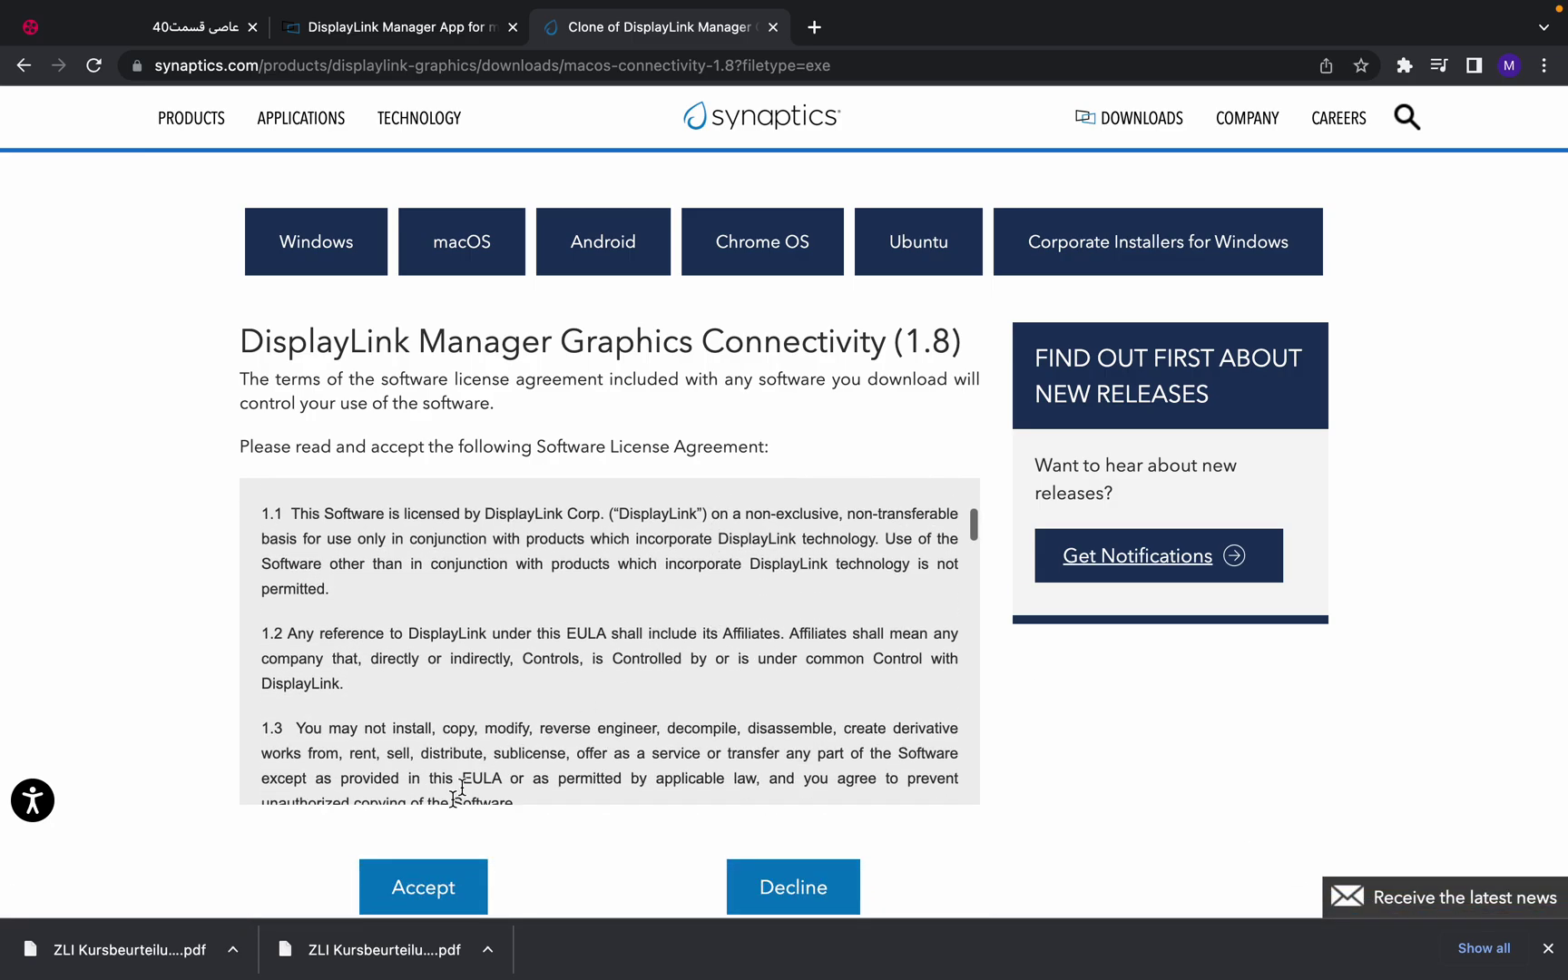
click(427, 880)
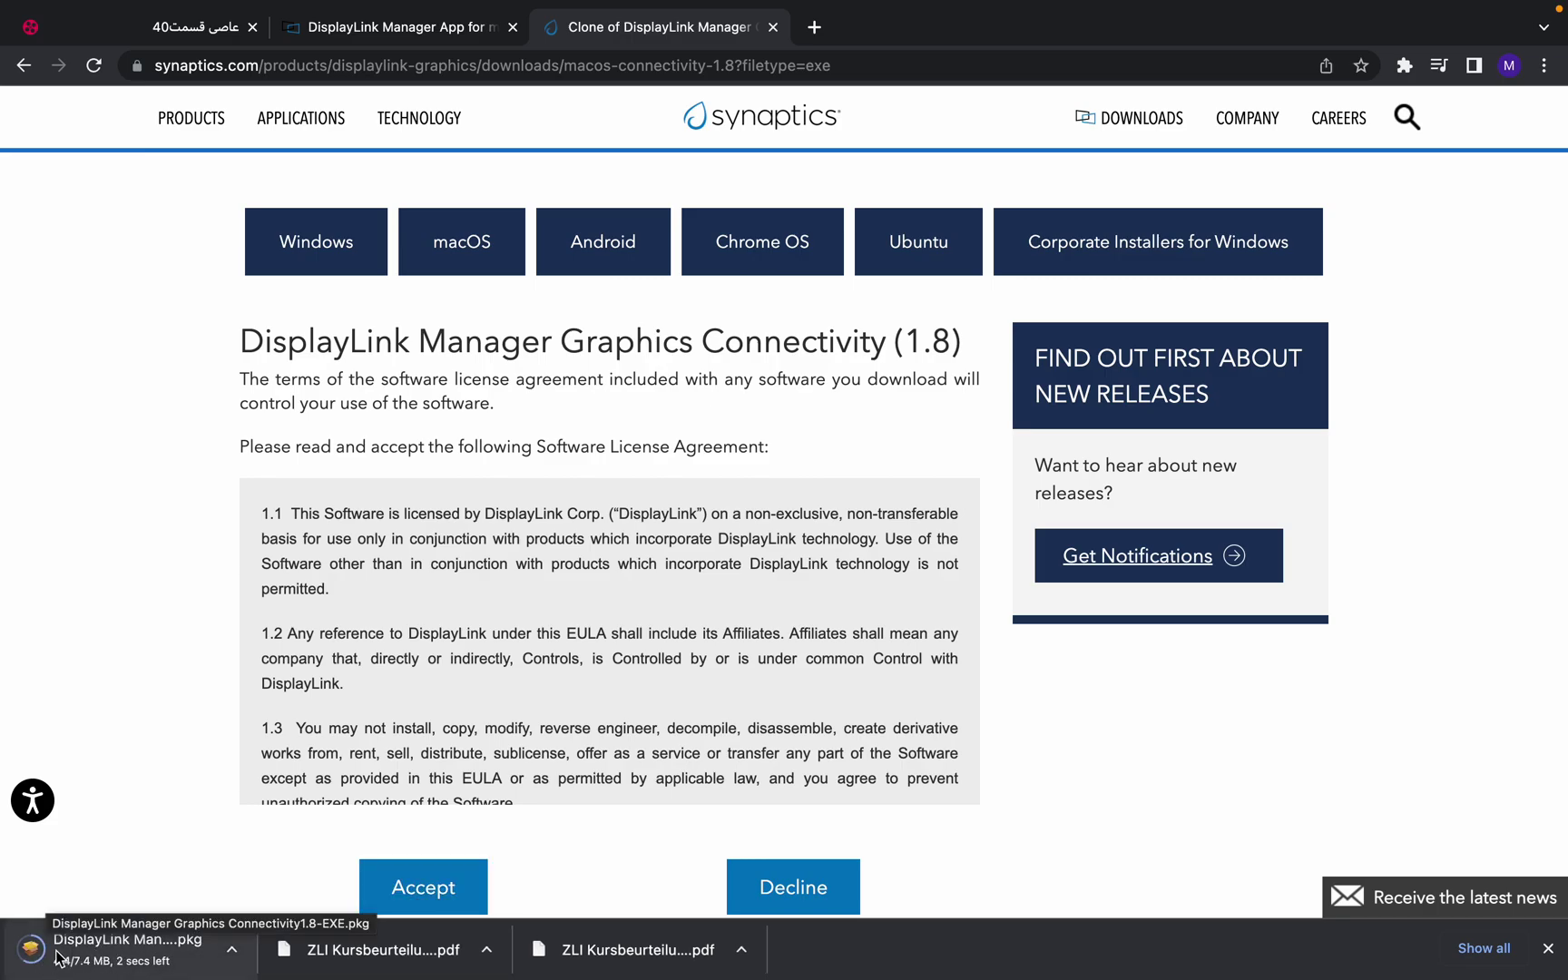
click(110, 954)
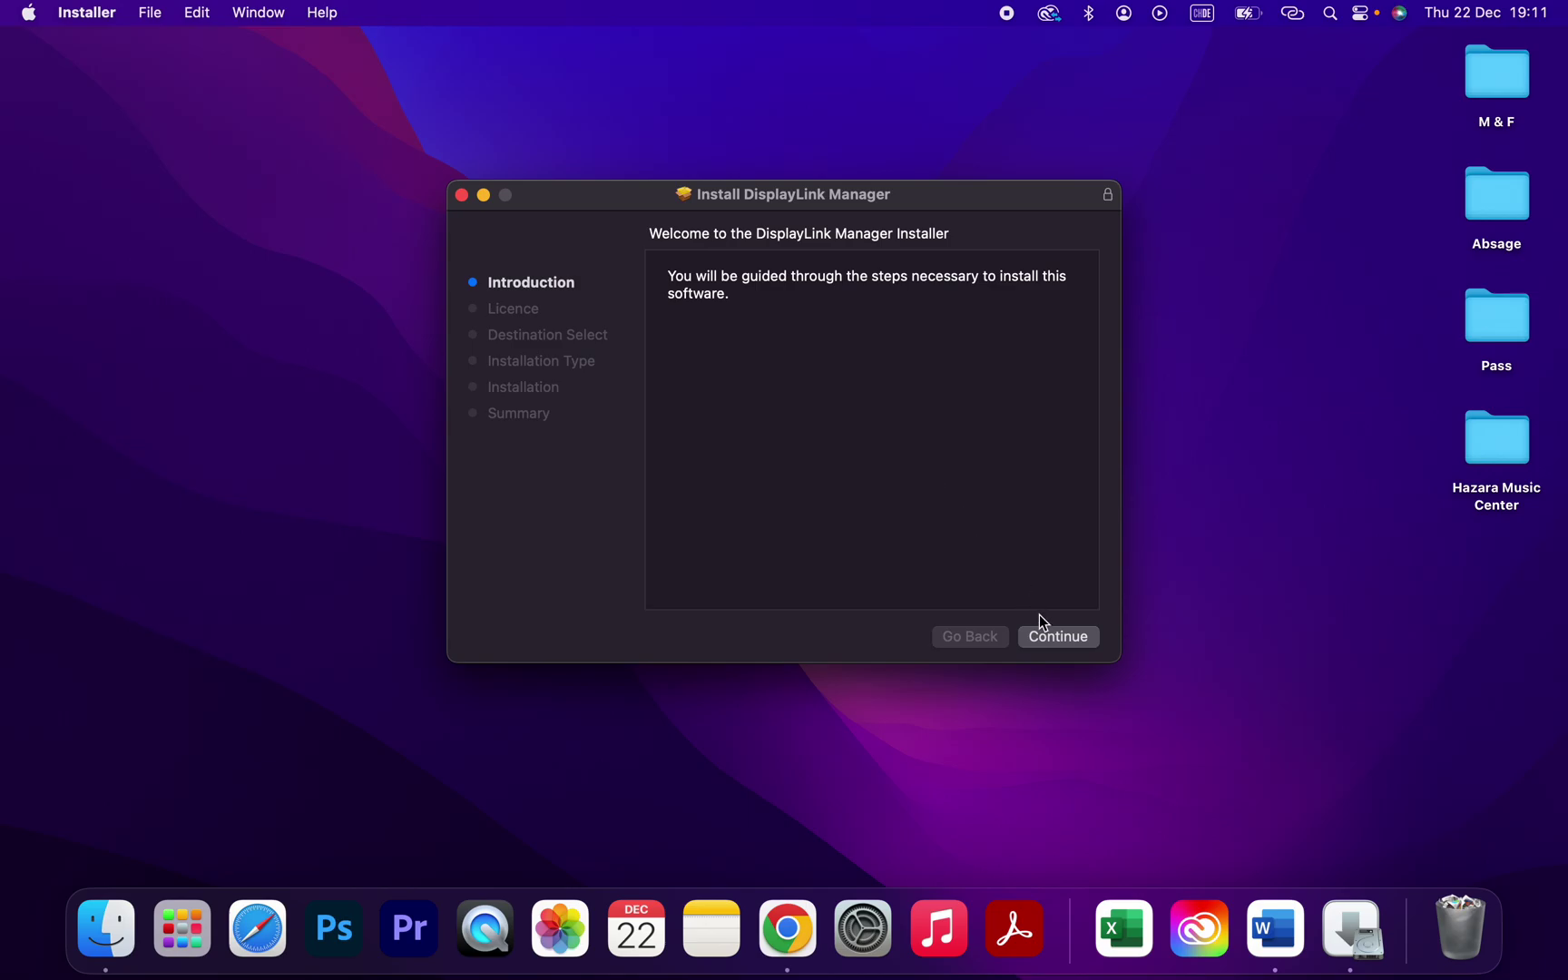
Go past the introduction, agree to the licence, and start the standard Macintosh HD install.
click(1047, 636)
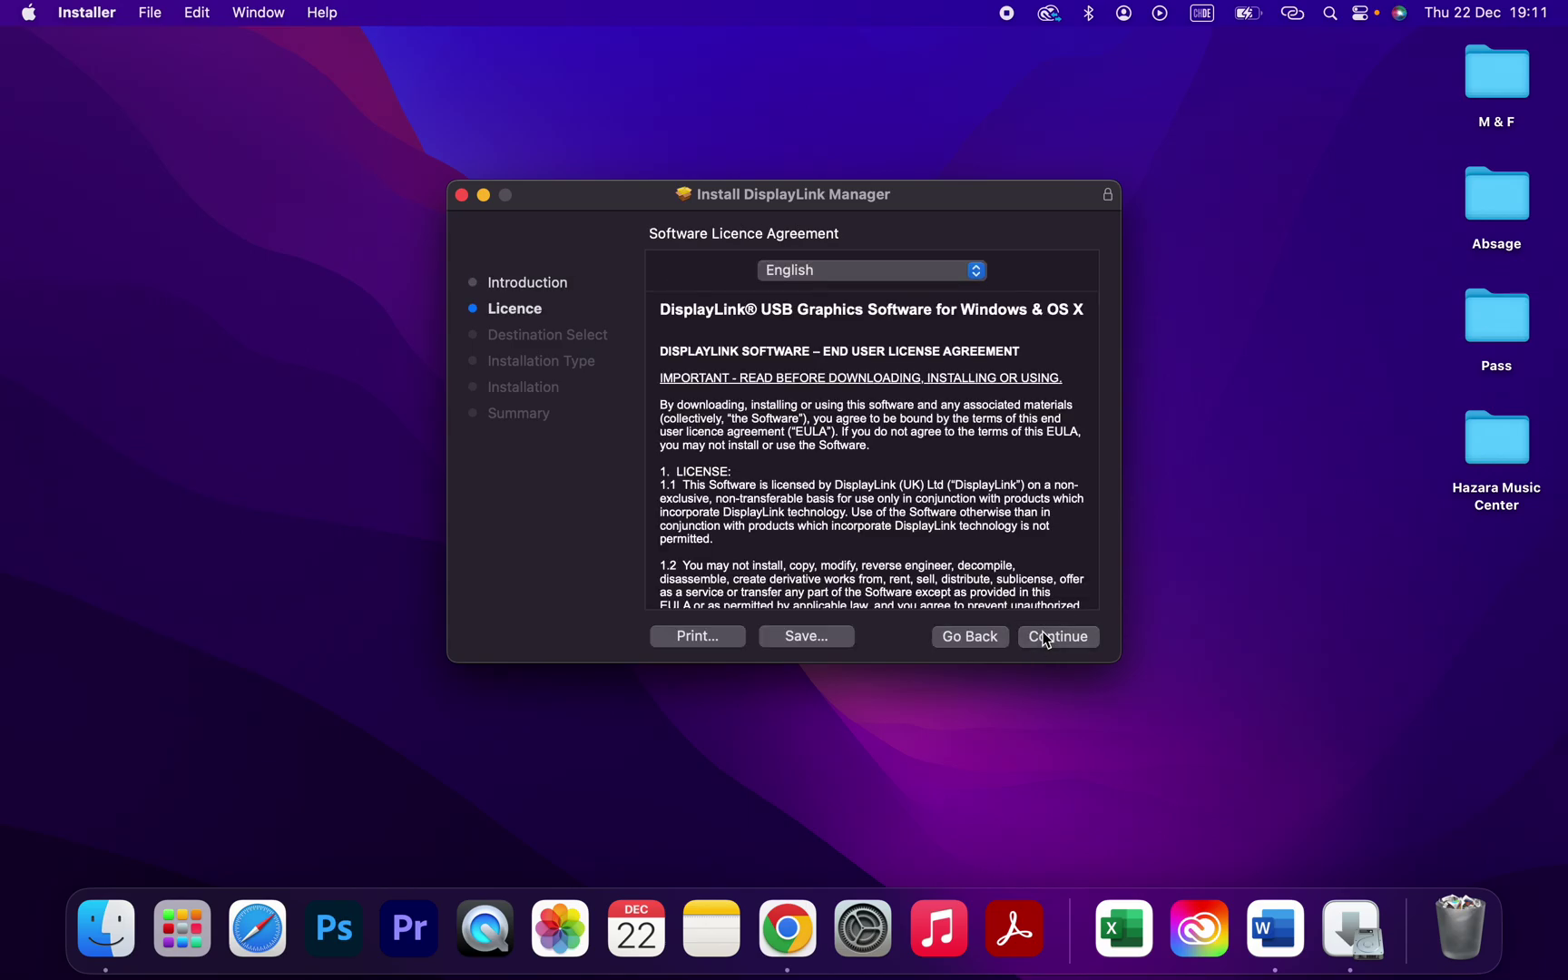
click(1043, 635)
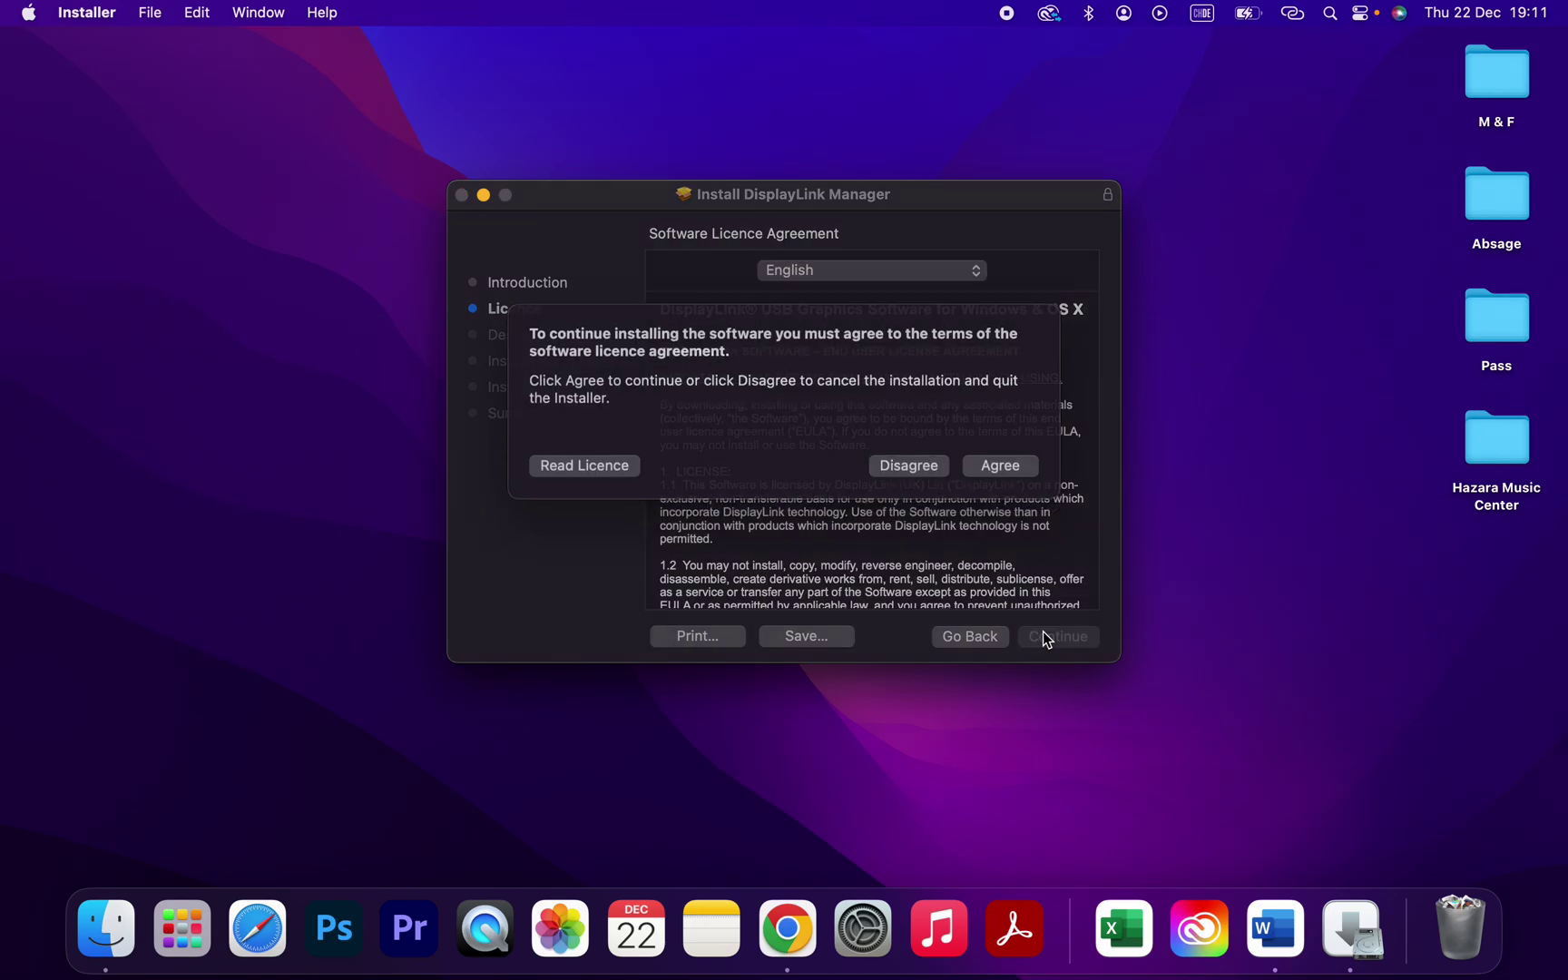
click(1000, 486)
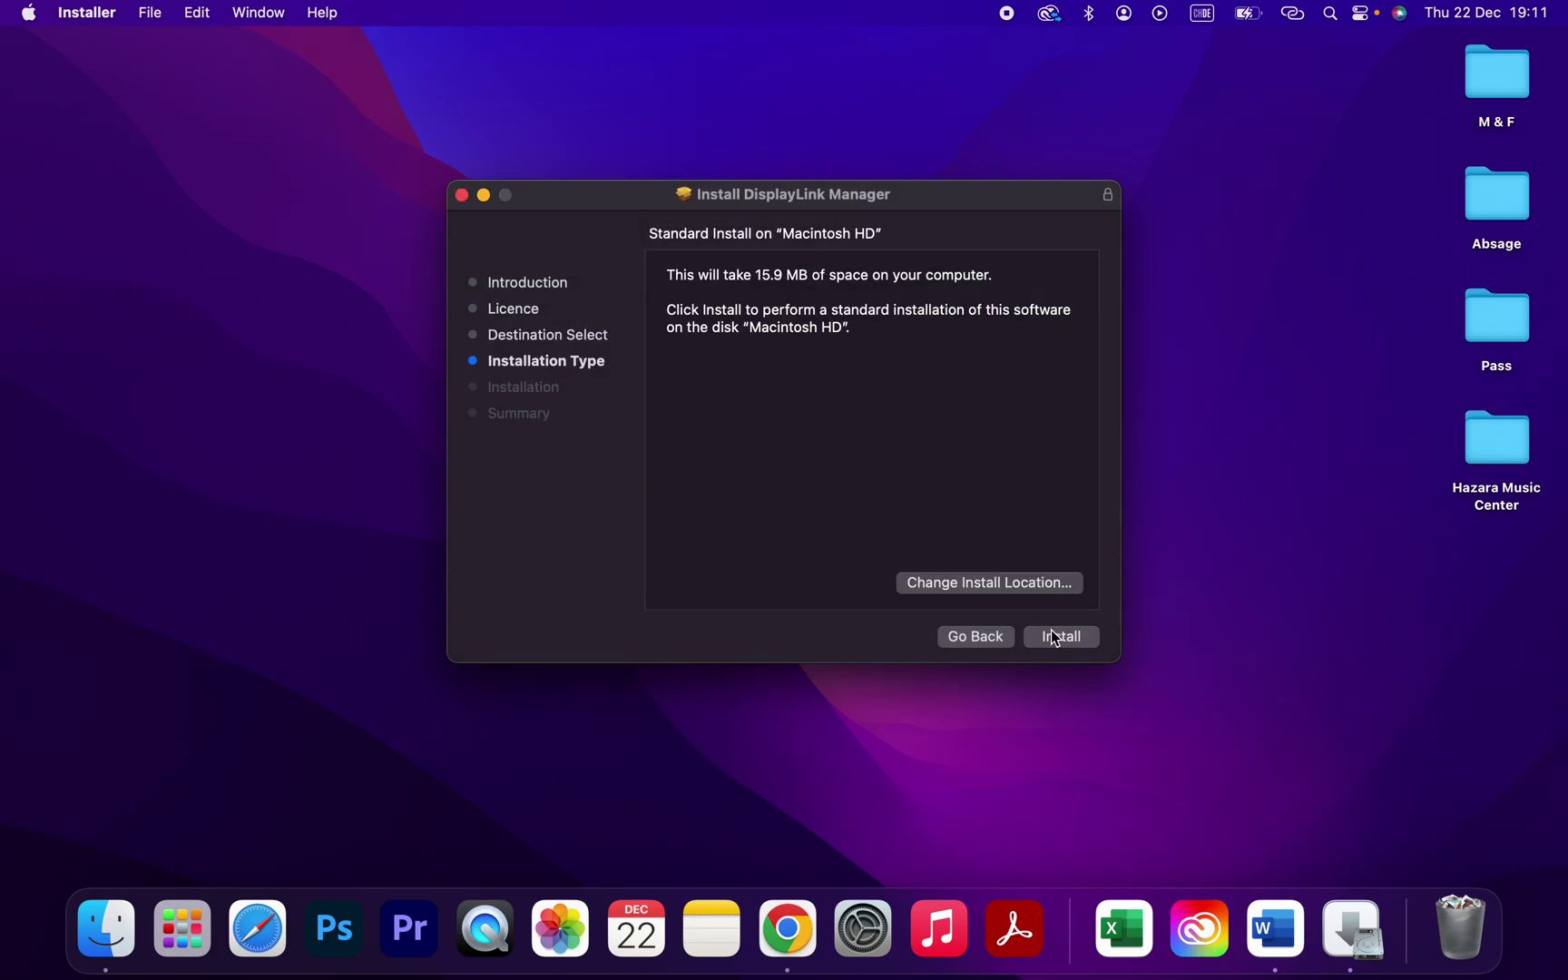
click(1057, 636)
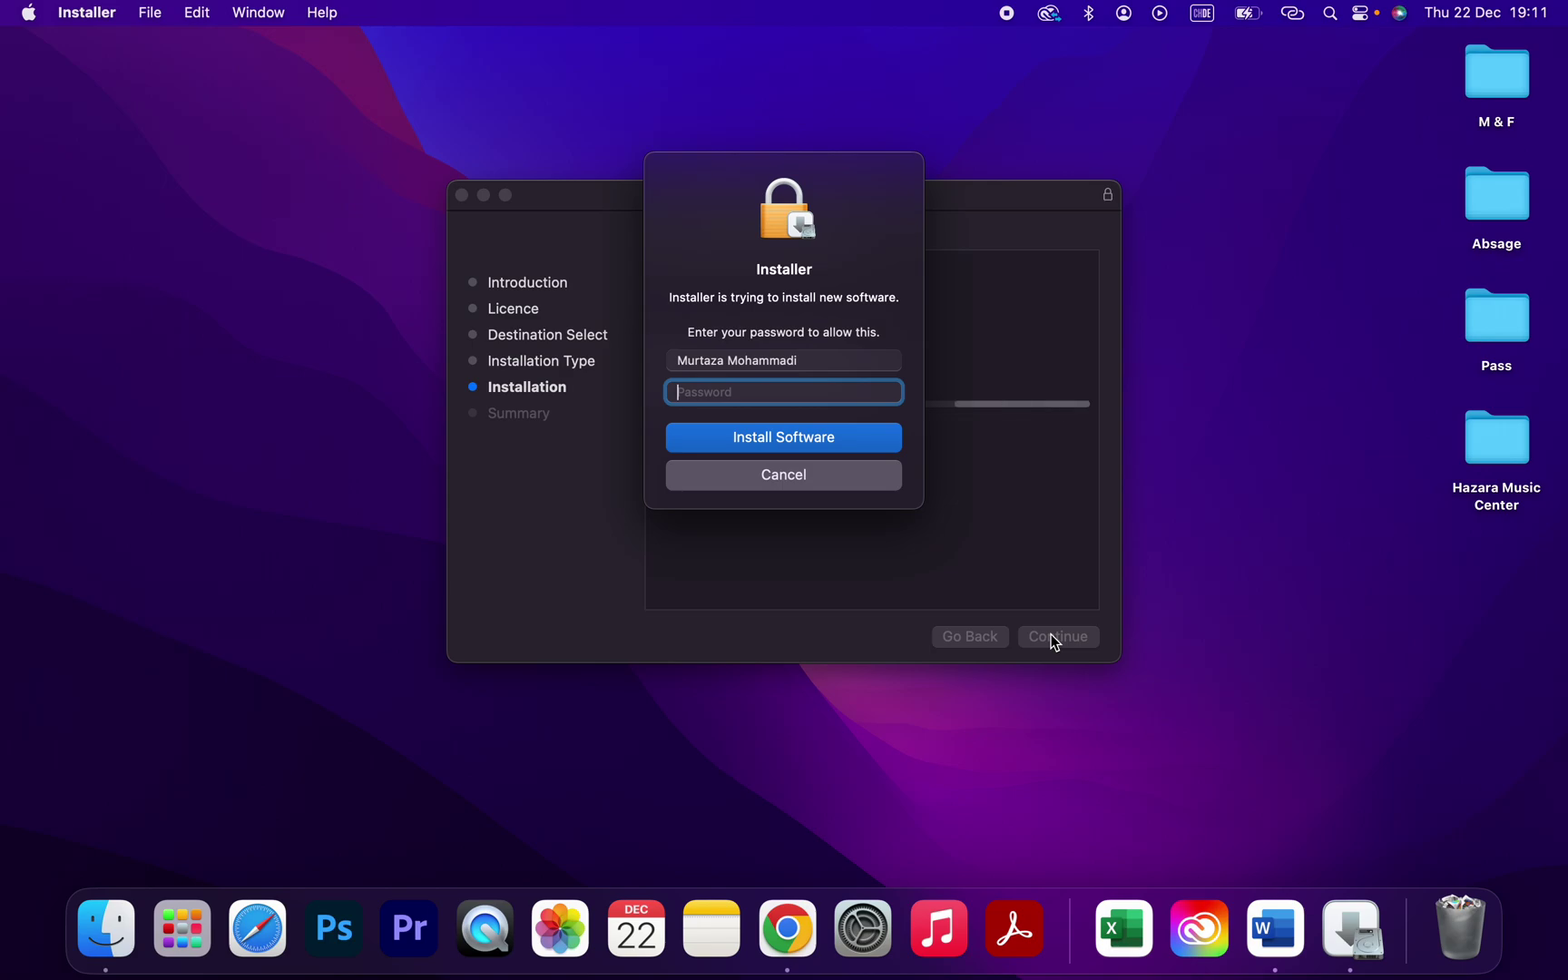
text(••)
text(••••••)
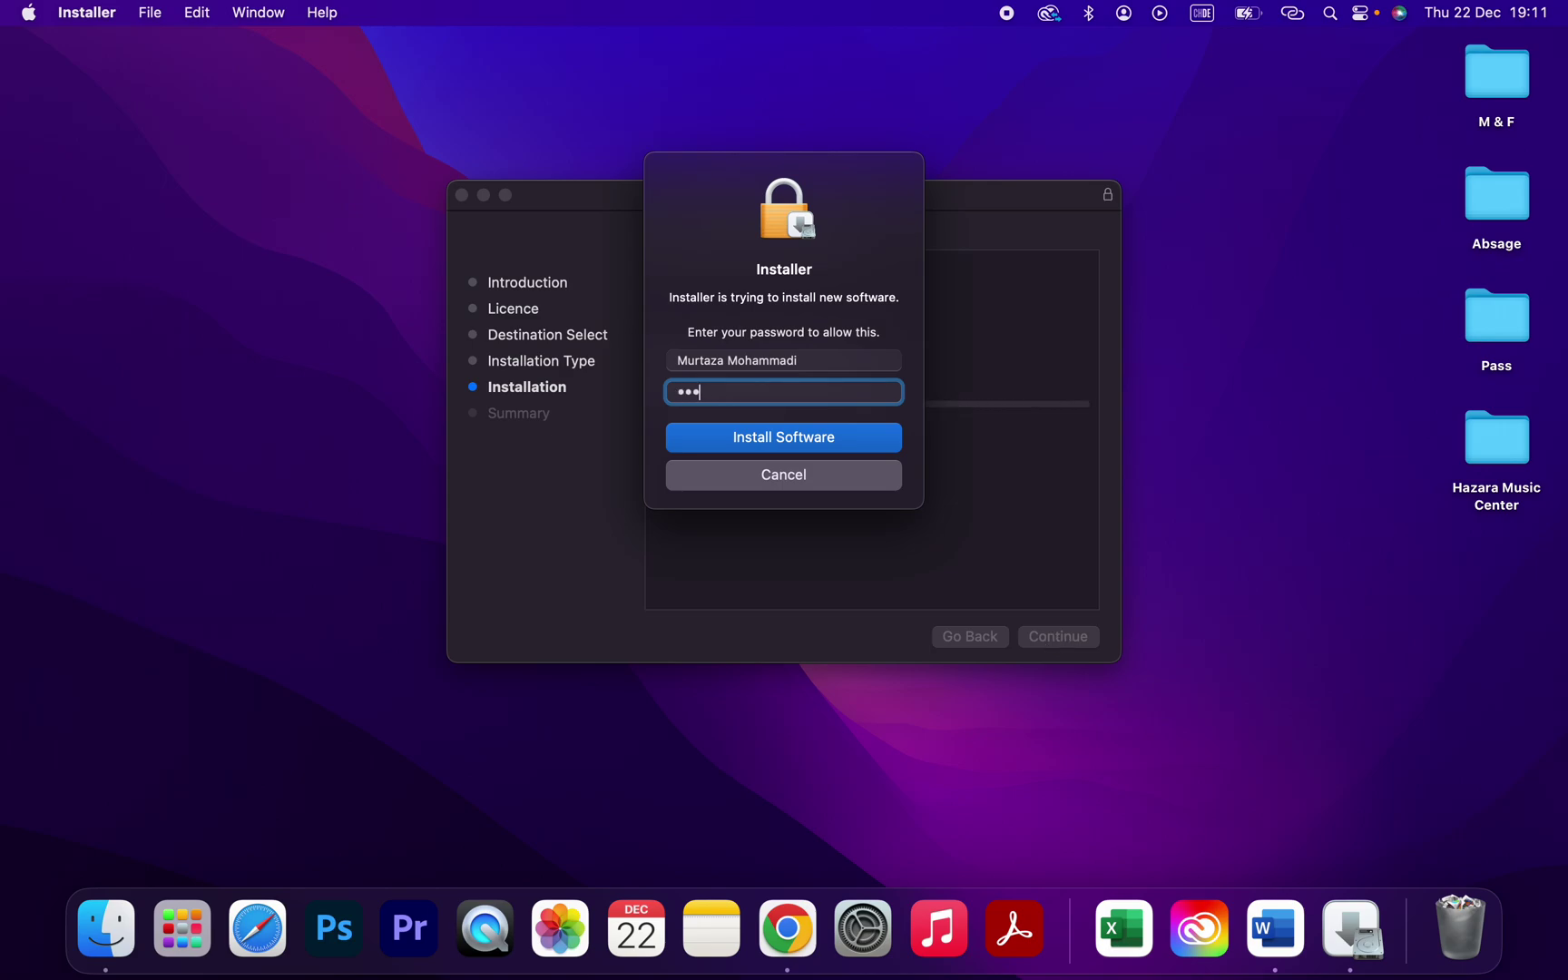
text(•)
Authorise the install with the admin password and allow Downloads folder access.
key(Return)
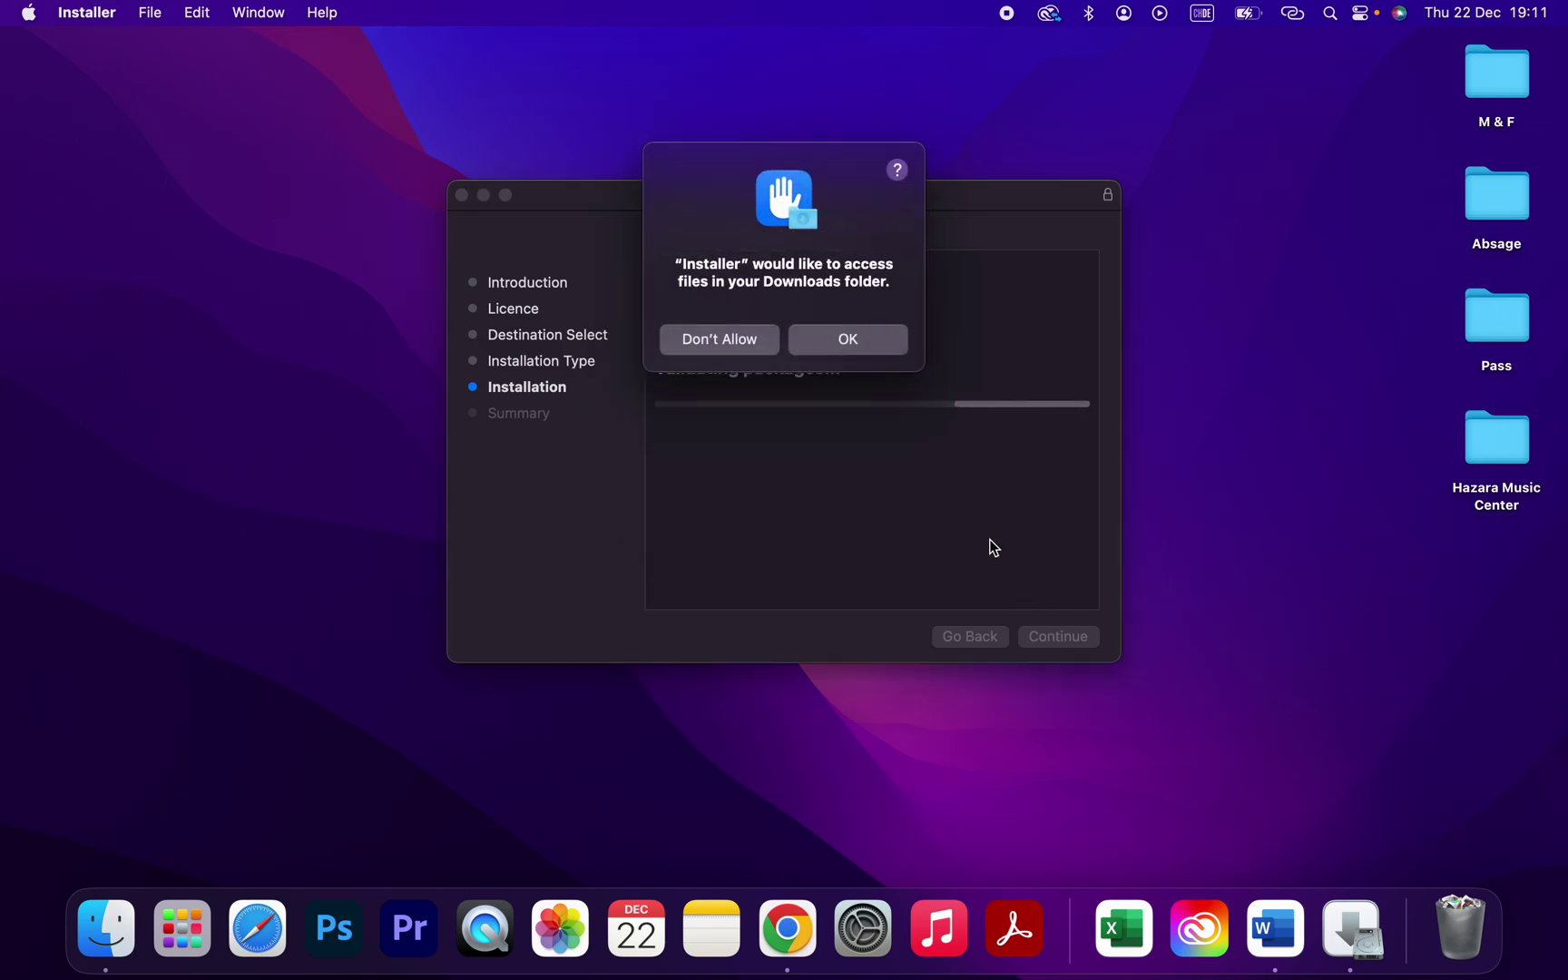
click(849, 339)
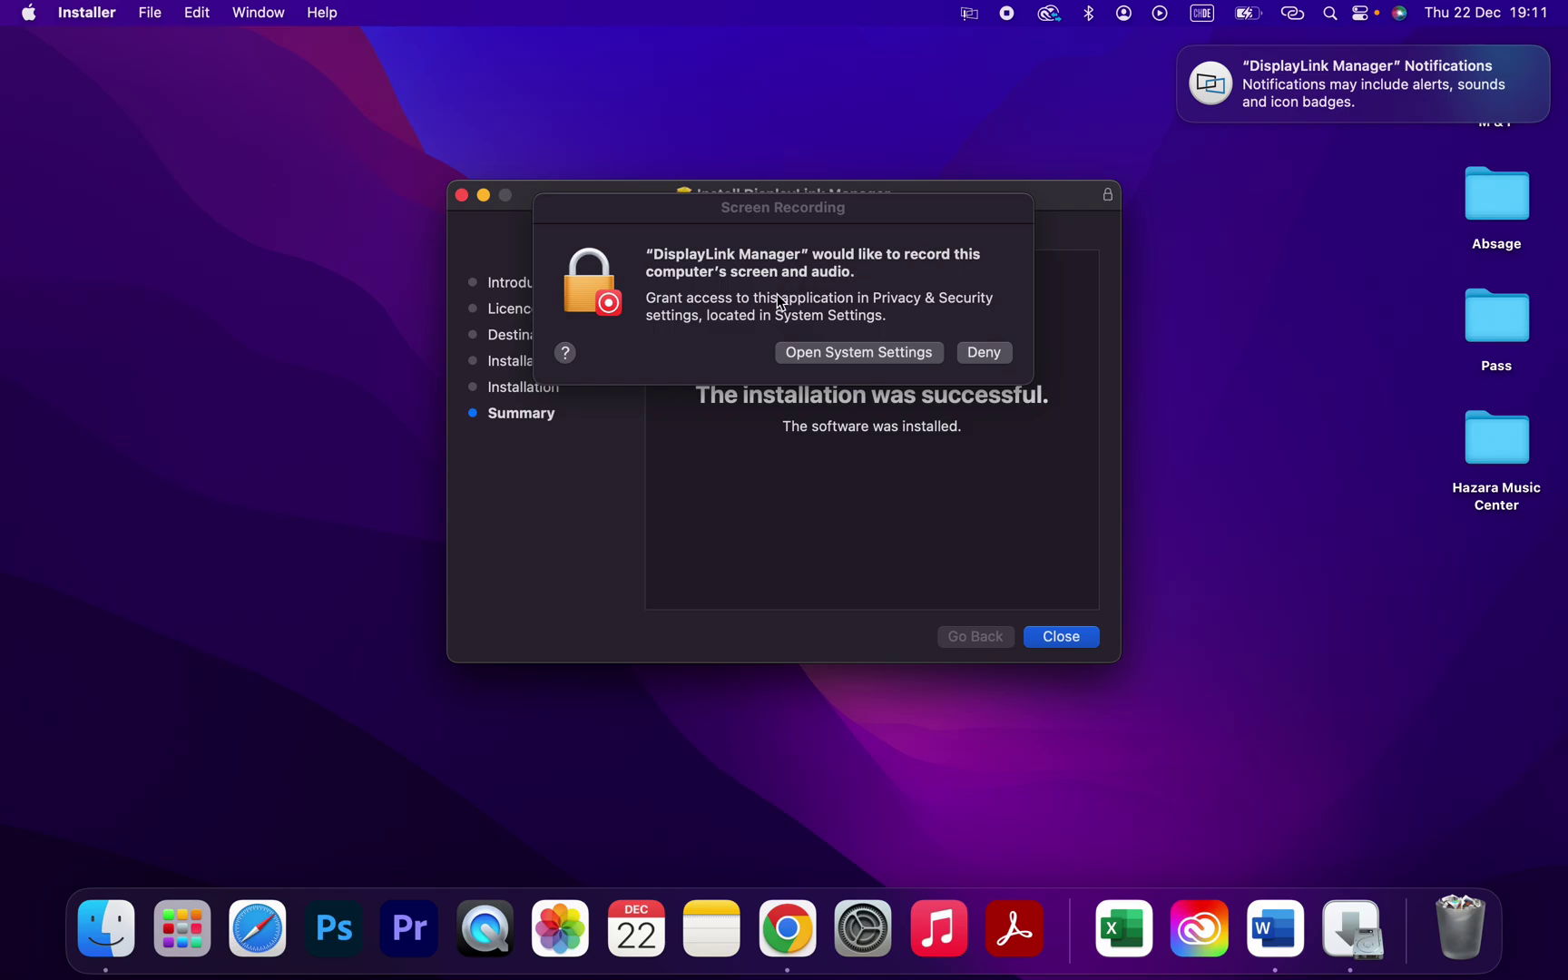
Deny DisplayLink Manager screen-recording access, close the installer, and keep the package.
click(990, 356)
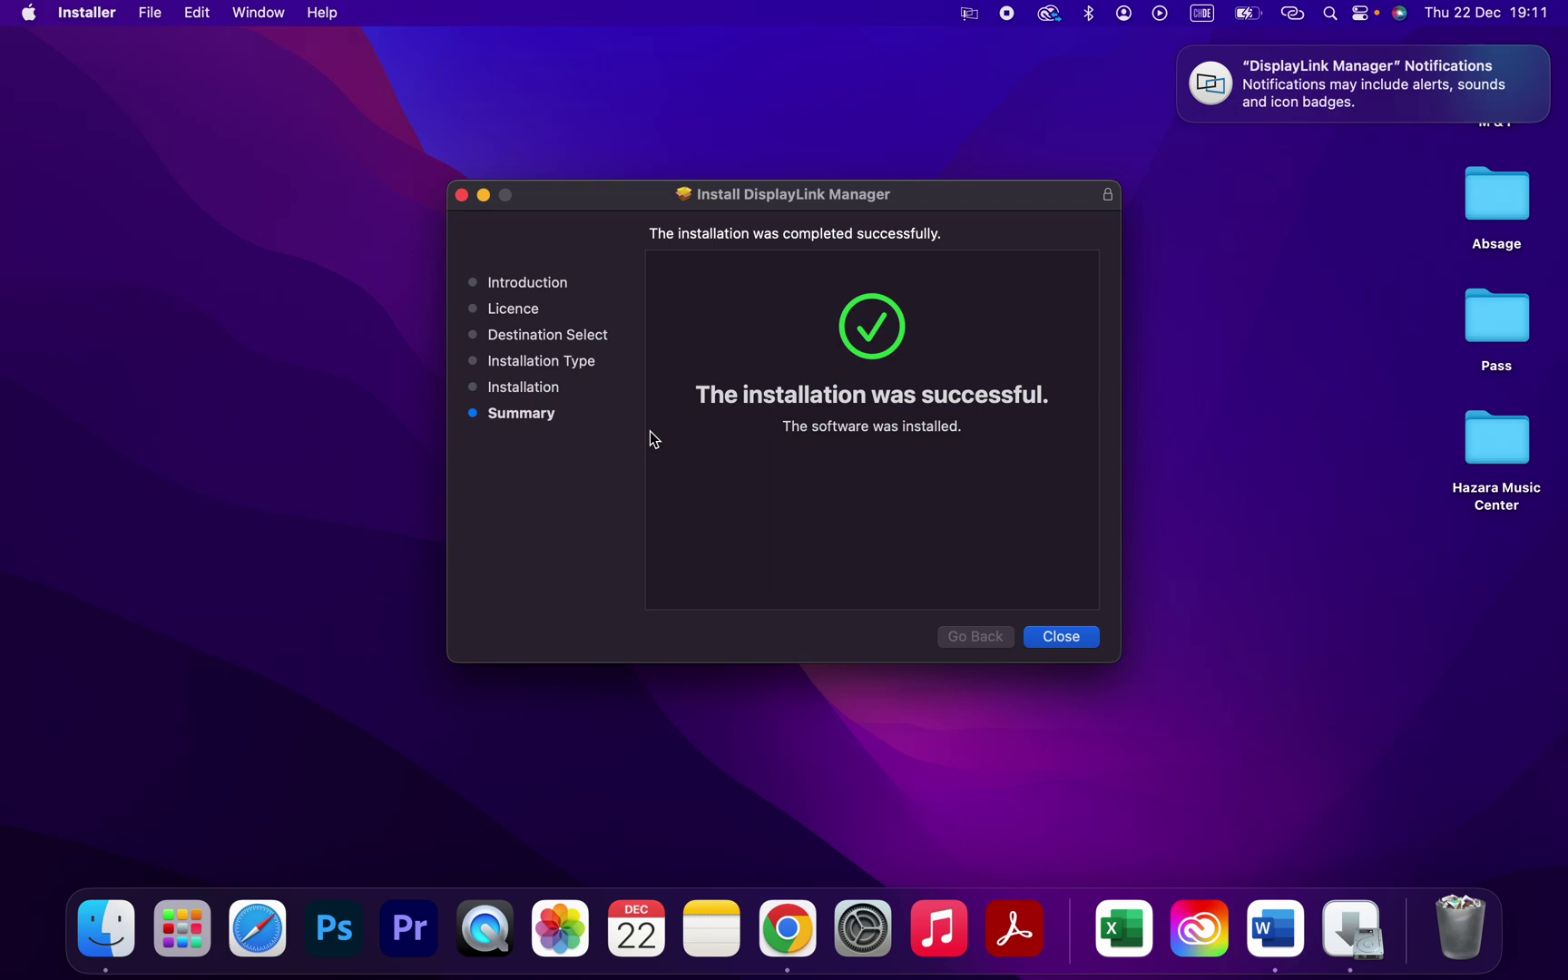
click(1064, 640)
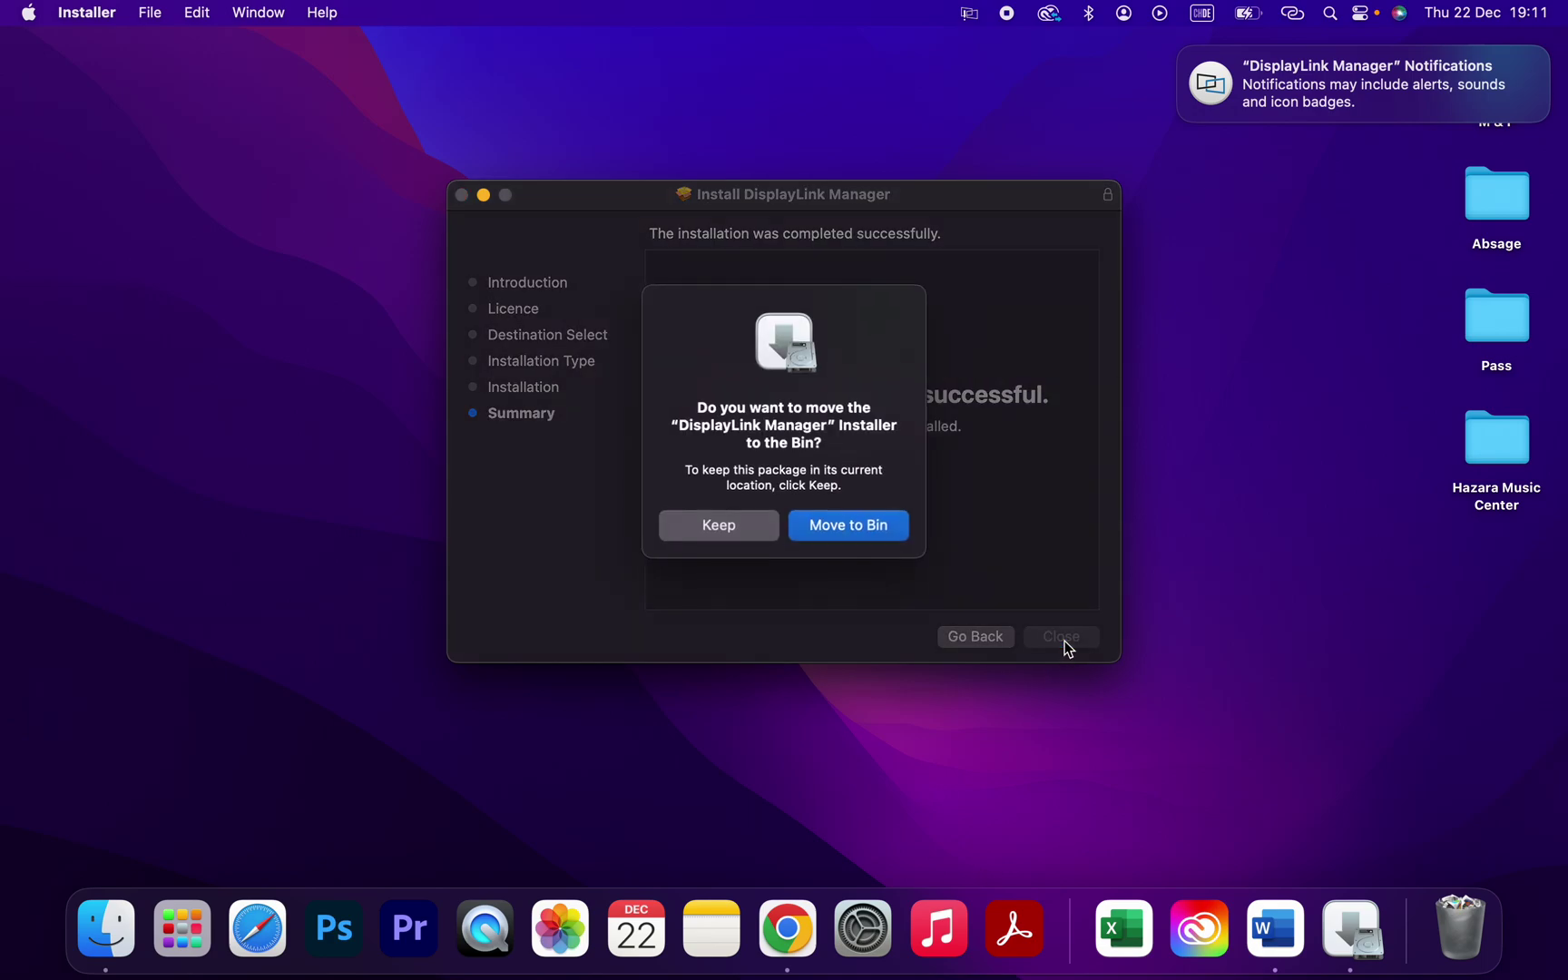
click(744, 531)
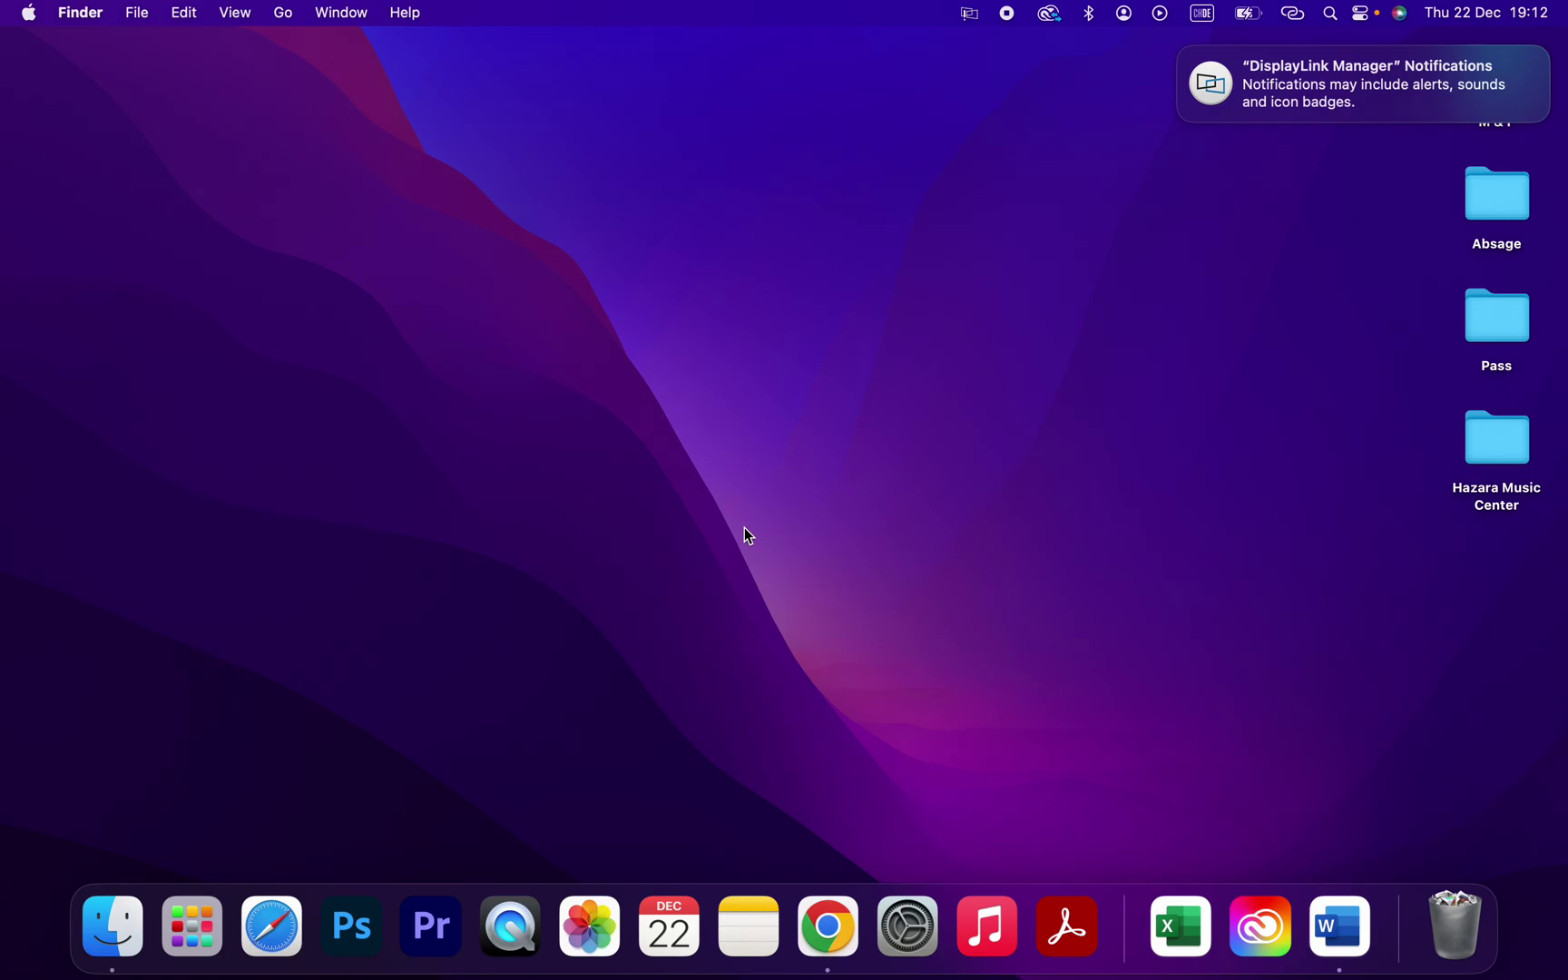